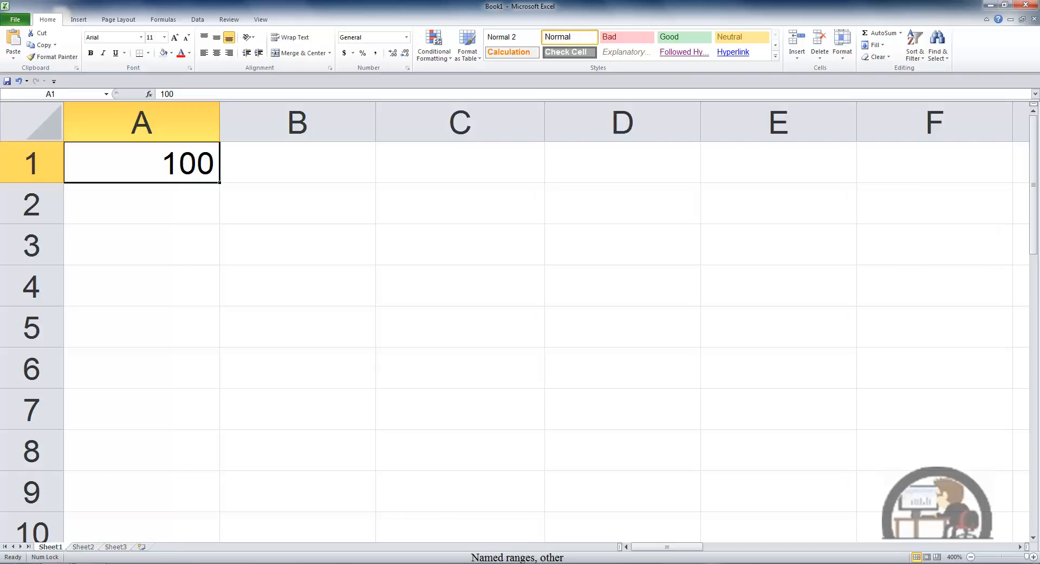
Step: Define the name MyRange for Sheet1's cell A1 with Workbook scope and the comment "Workbook"
{"action": "left_click", "coordinate": [165, 20]}
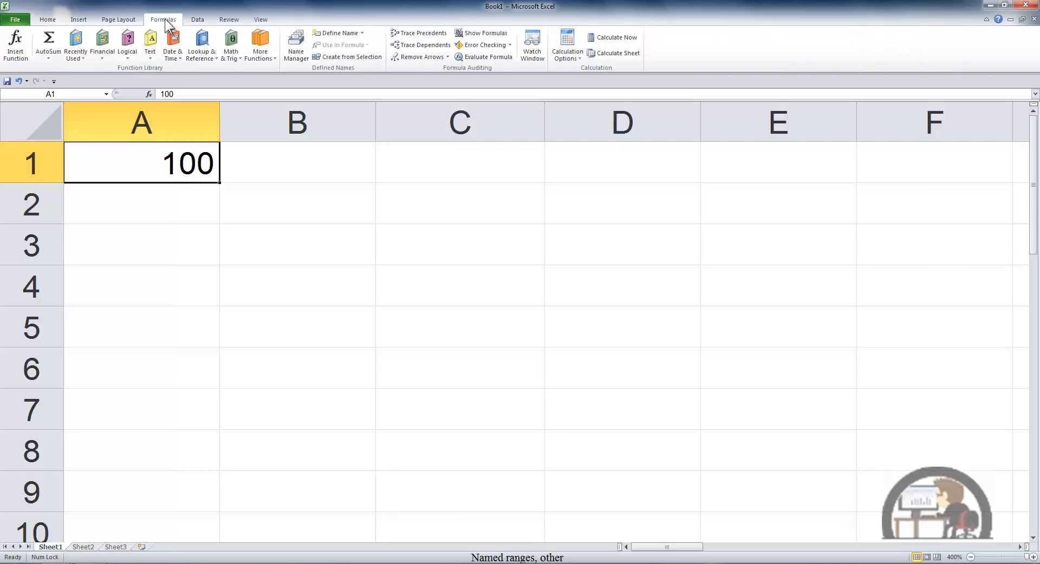
{"action": "left_click", "coordinate": [296, 43]}
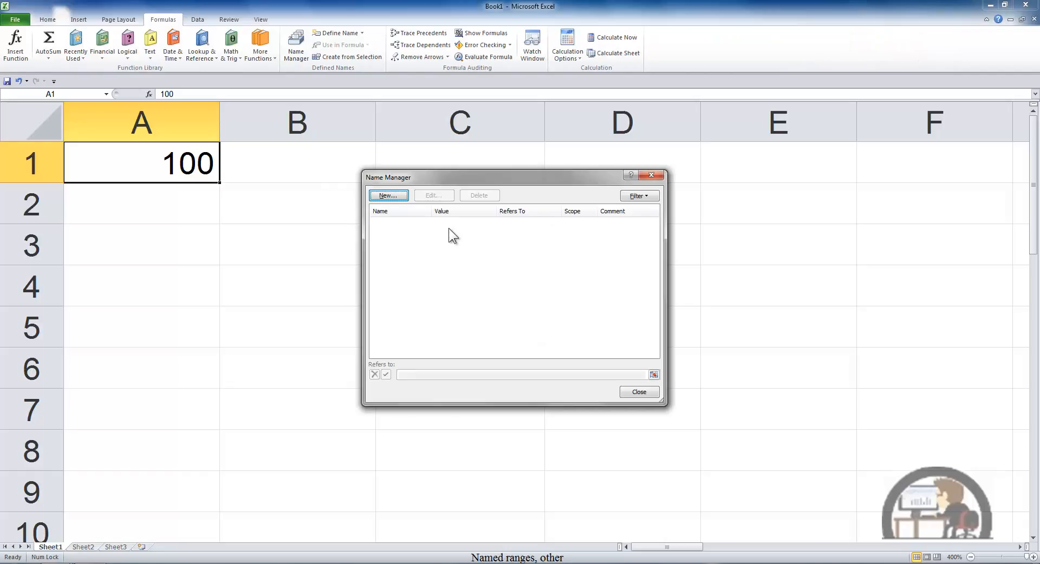
{"action": "left_click", "coordinate": [384, 197]}
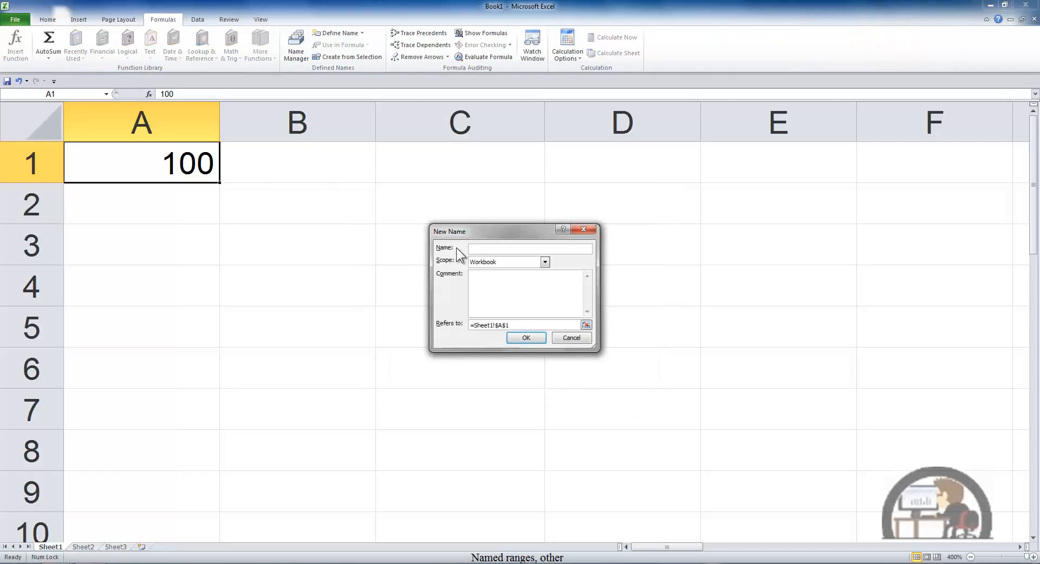
{"action": "type", "text": "MyRang"}
{"action": "type", "text": "e"}
{"action": "type", "text": "W"}
{"action": "type", "text": "orkbook"}
{"action": "left_click", "coordinate": [530, 337]}
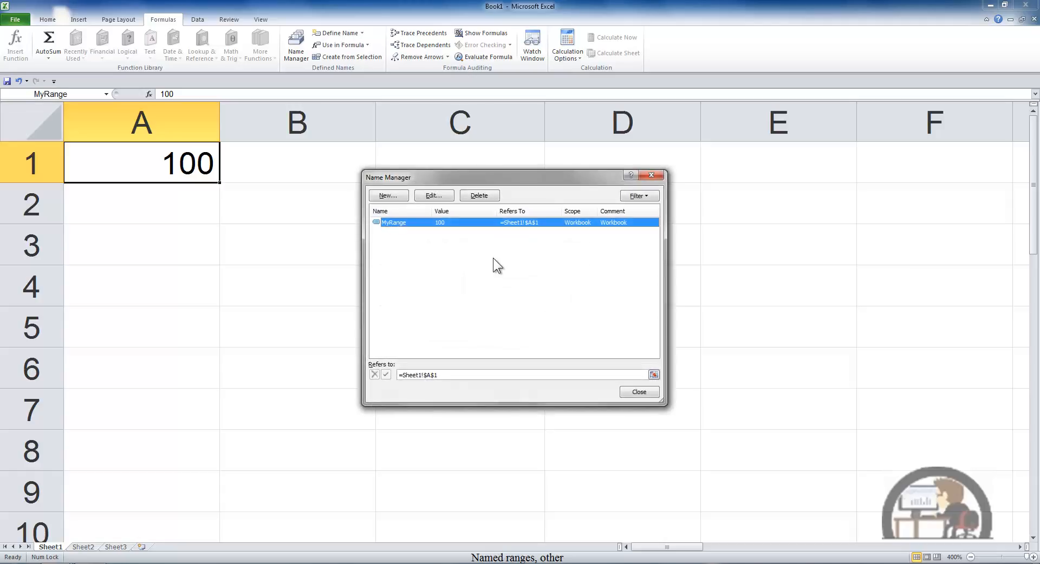
{"action": "left_click", "coordinate": [638, 393]}
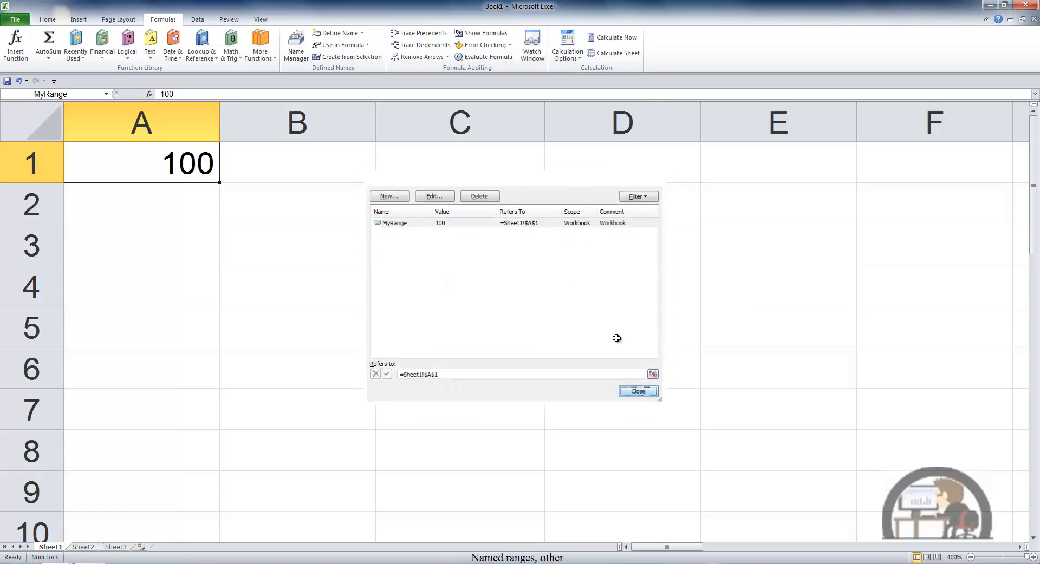
Step: Enter the formula =myrange in cell B3 of Sheet1
{"action": "left_click", "coordinate": [338, 245]}
{"action": "type", "text": "="}
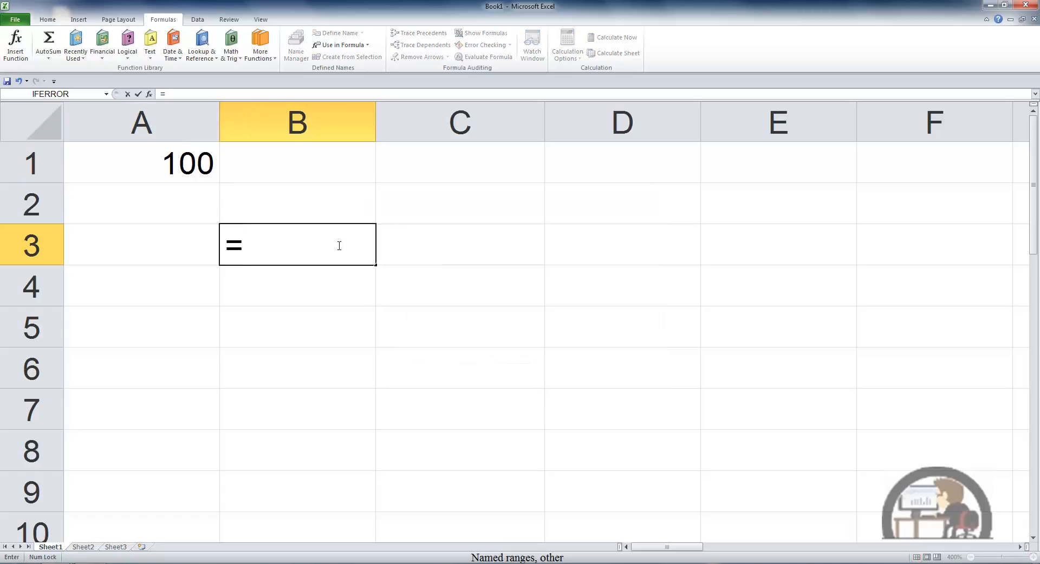
{"action": "type", "text": "myrange"}
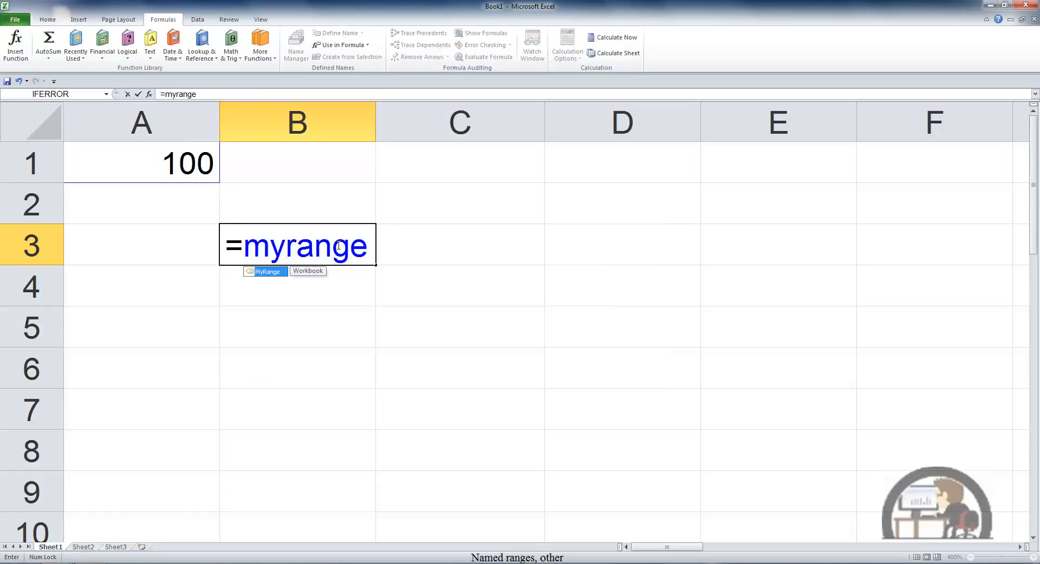
{"action": "key", "text": "ctrl+Return"}
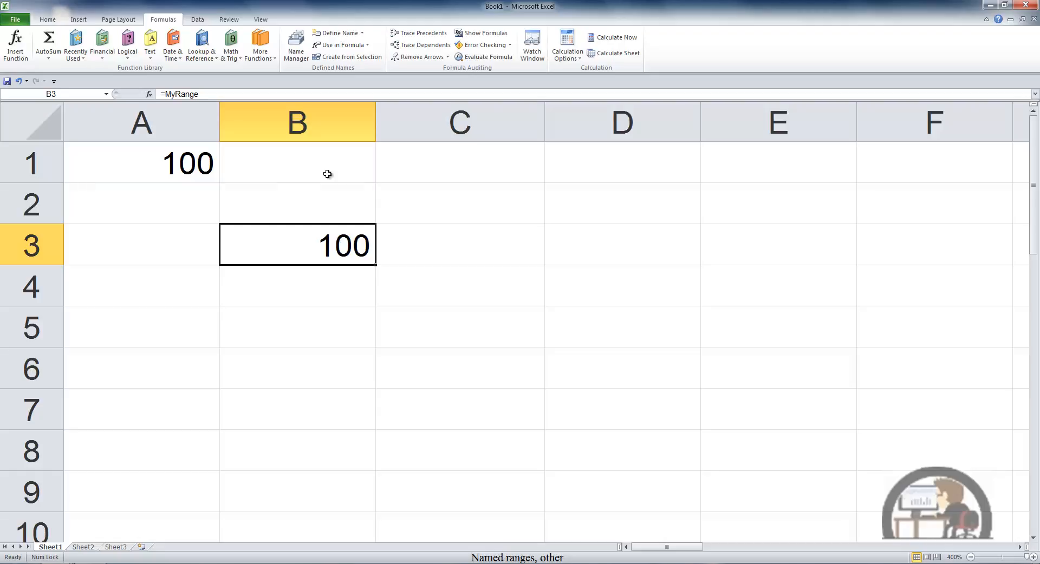
Step: Enter the formula =myrange in cell B3 of Sheet2
{"action": "key", "text": "ctrl+Page_Down"}
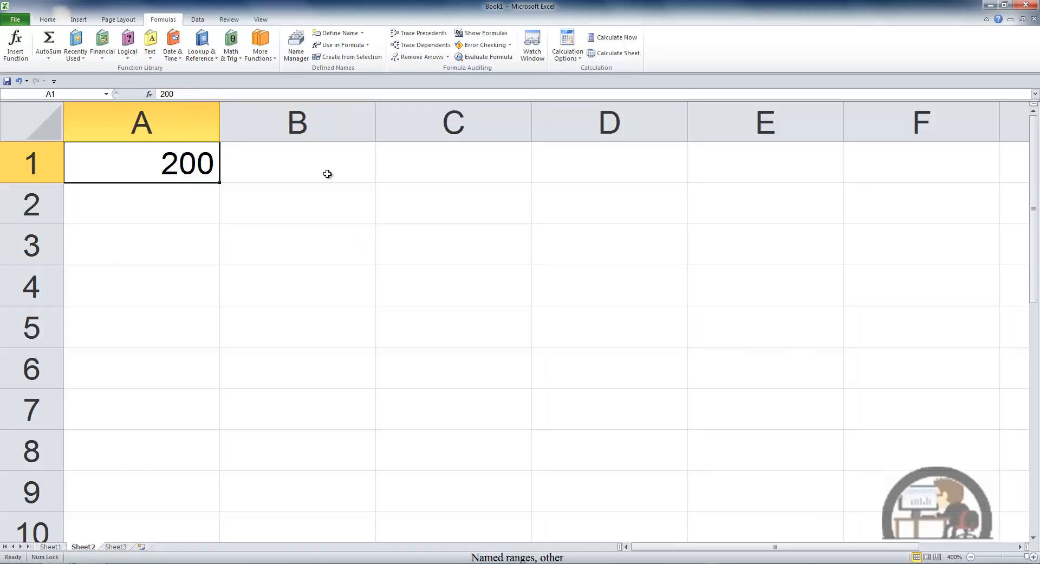
{"action": "left_click", "coordinate": [307, 247]}
{"action": "type", "text": "="}
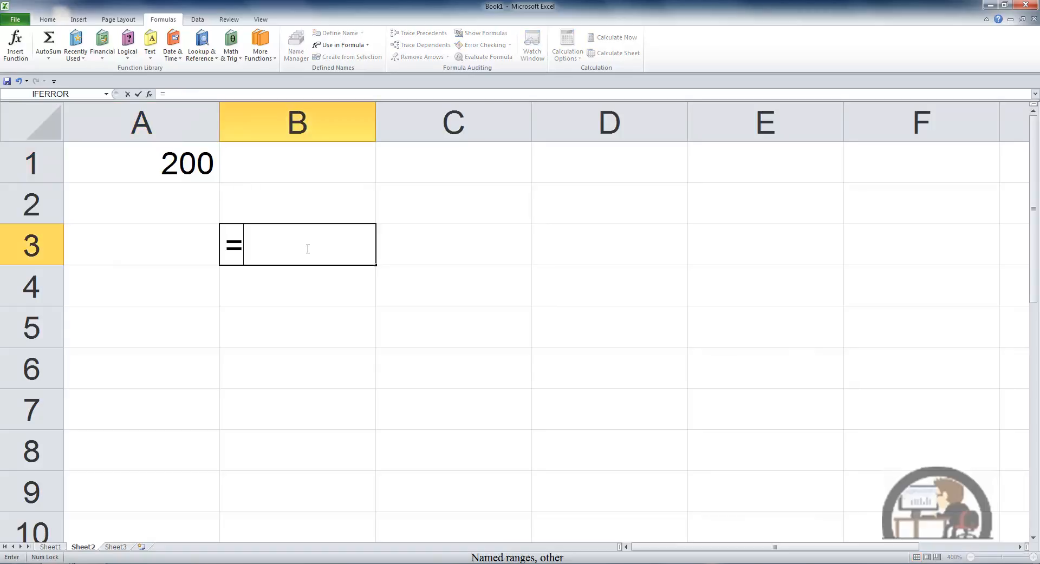
{"action": "type", "text": "myra"}
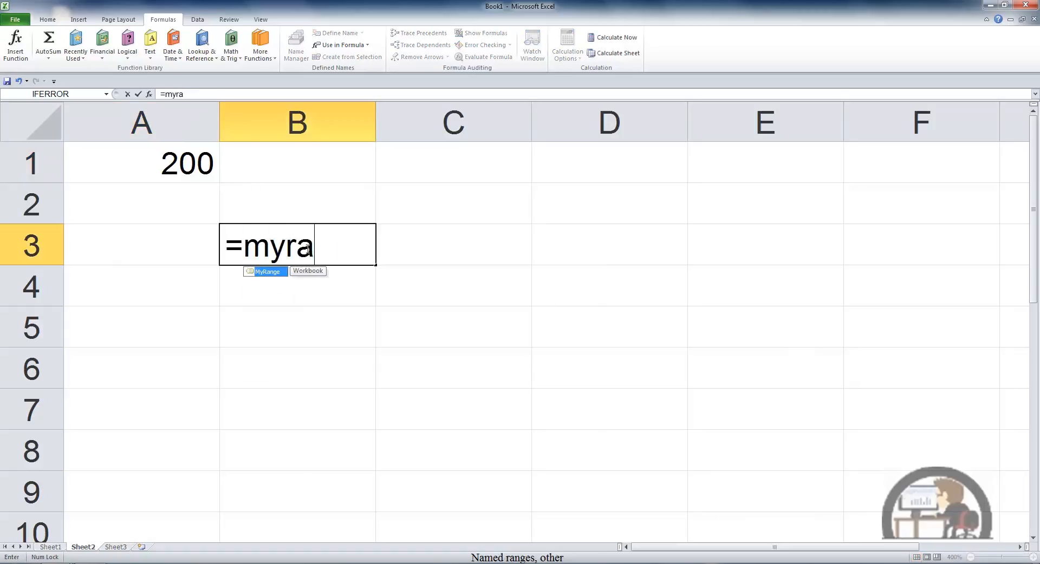
{"action": "type", "text": "nge"}
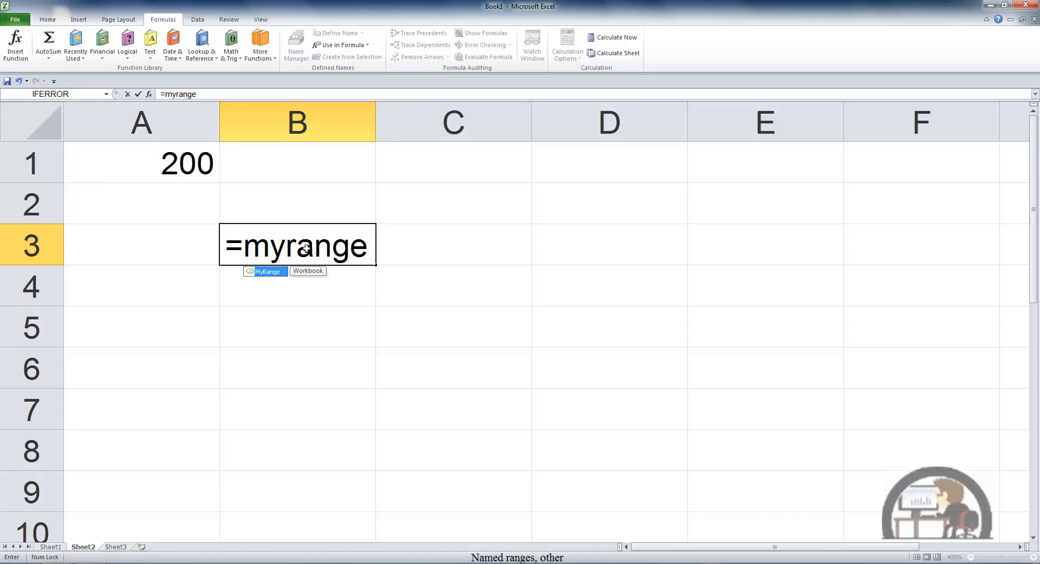
{"action": "key", "text": "ctrl+Return"}
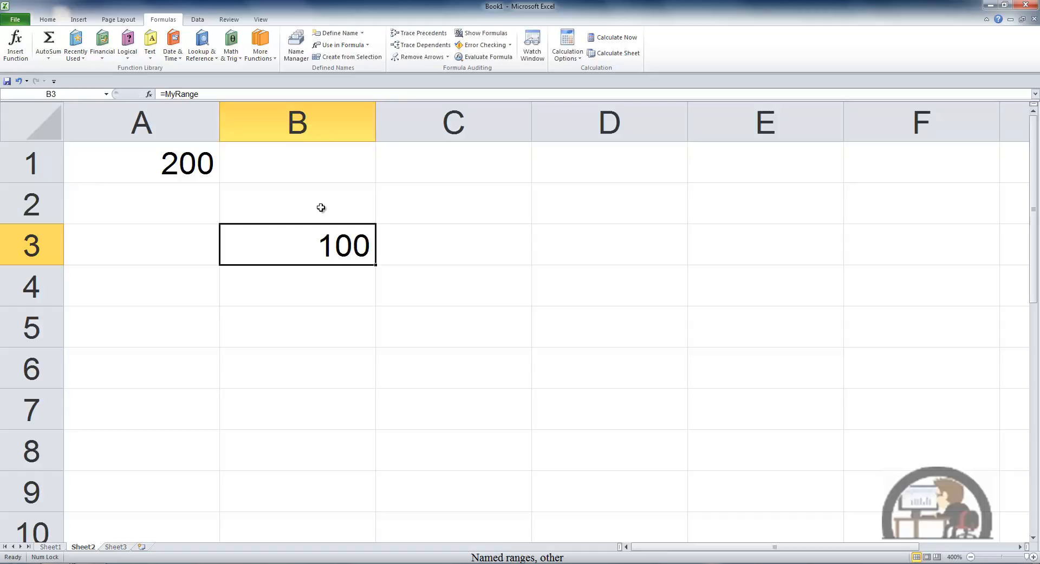
Step: Start a second defined name MyRange with its scope set to Sheet2 and the comment "Sheet2"
{"action": "left_click", "coordinate": [295, 53]}
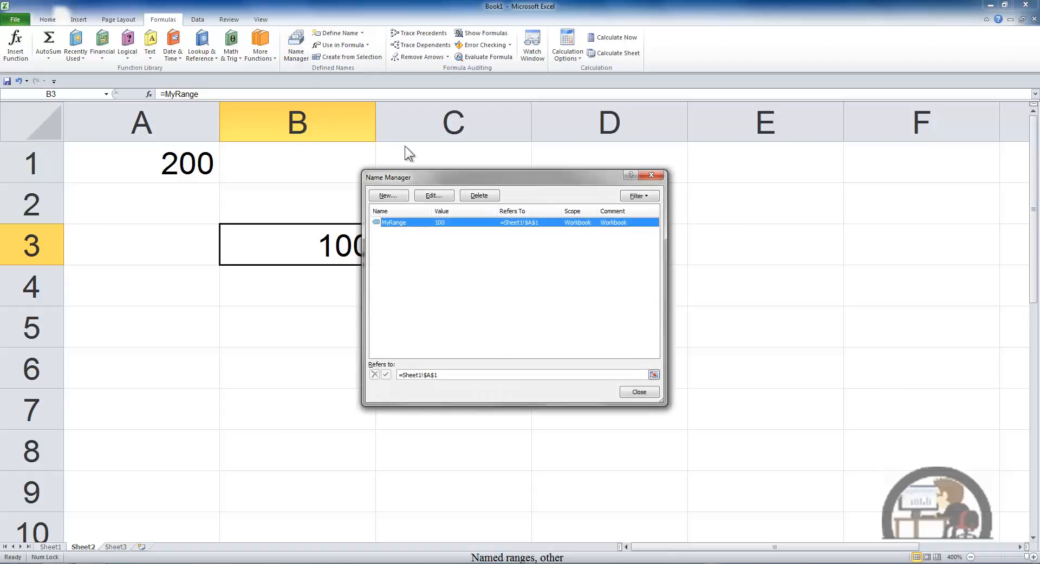
{"action": "left_click", "coordinate": [398, 197]}
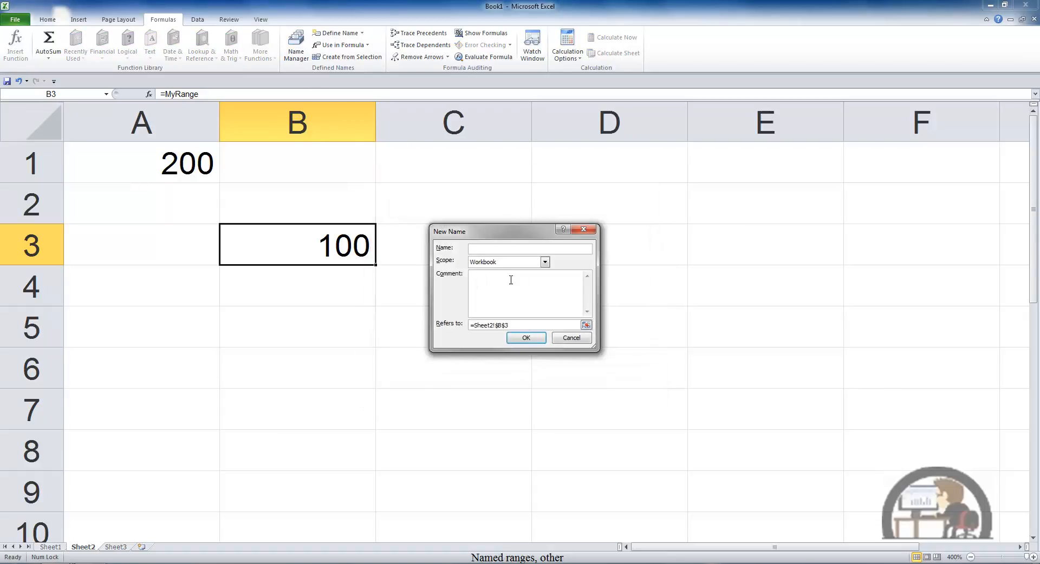
{"action": "type", "text": "MyRange"}
{"action": "left_click", "coordinate": [546, 263]}
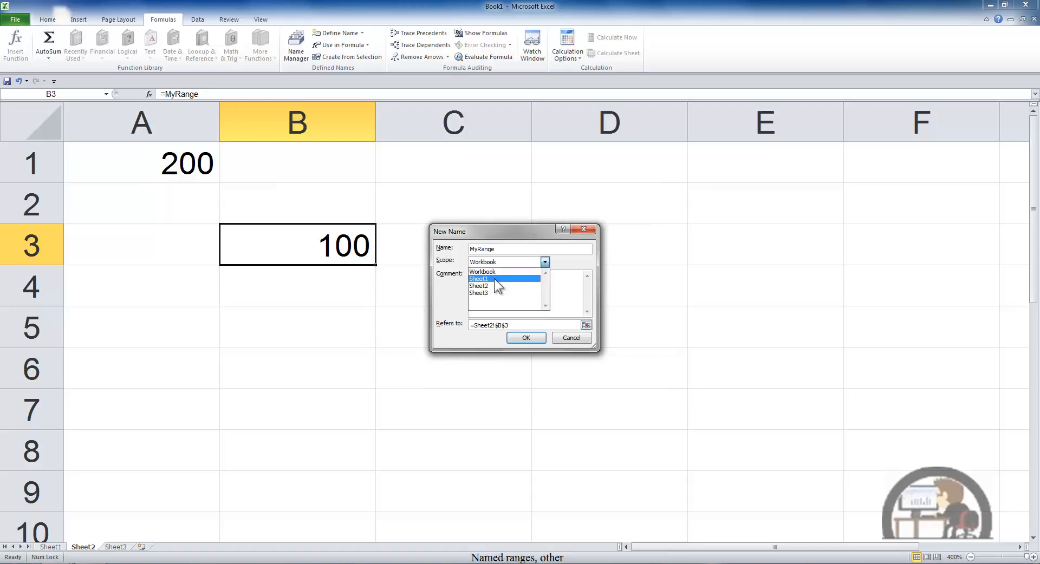
{"action": "left_click", "coordinate": [479, 286]}
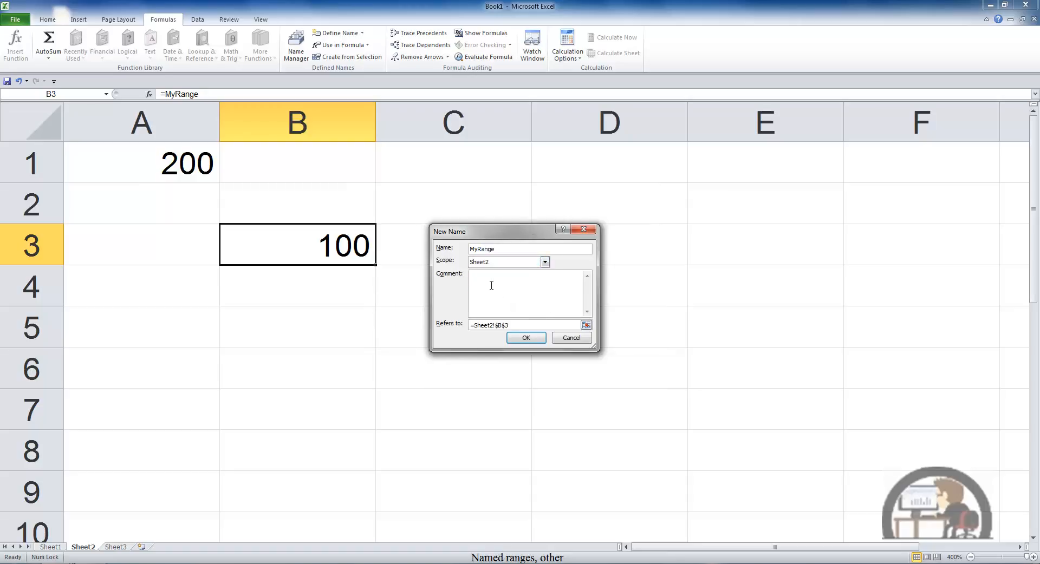
{"action": "left_click", "coordinate": [491, 286]}
{"action": "type", "text": "Sheet2"}
Step: Make the new name refer to =Sheet2!$A$1, save it and close the Name Manager
{"action": "left_click_drag", "start_coordinate": [523, 324], "coordinate": [477, 324]}
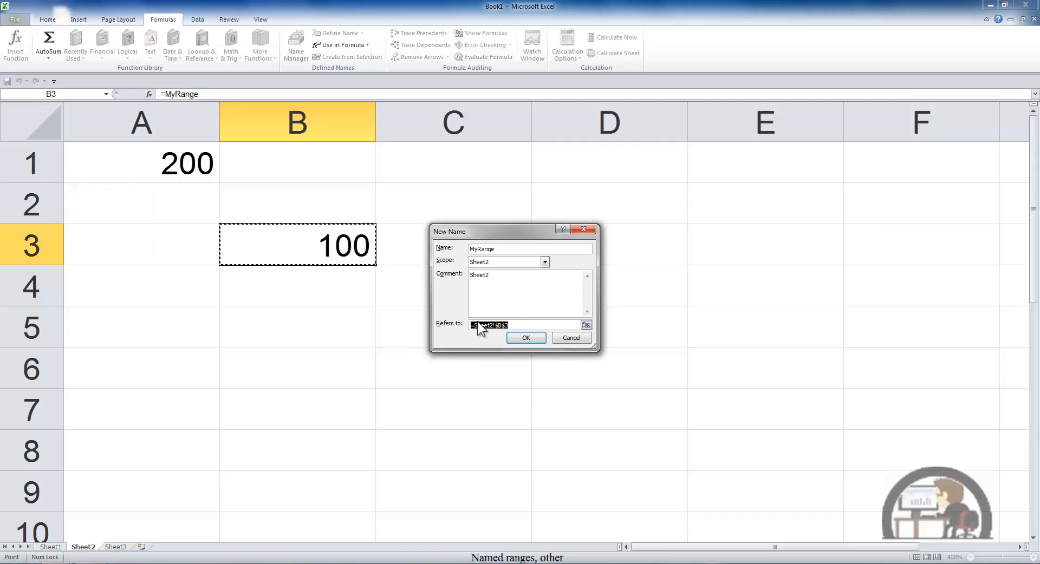
{"action": "left_click", "coordinate": [586, 325]}
{"action": "left_click", "coordinate": [187, 166]}
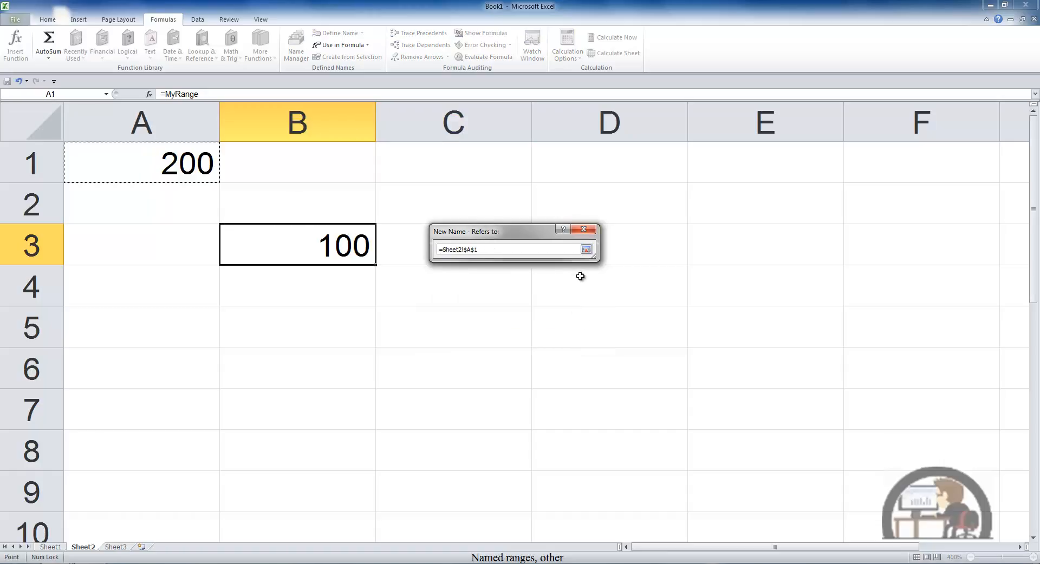
{"action": "left_click", "coordinate": [586, 249]}
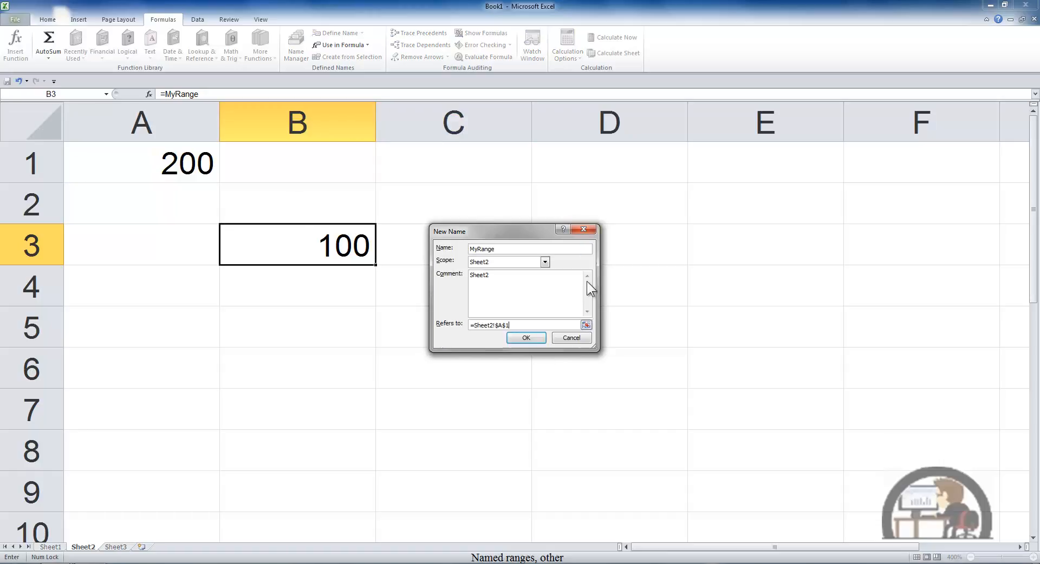
{"action": "left_click", "coordinate": [522, 339]}
{"action": "left_click", "coordinate": [631, 392]}
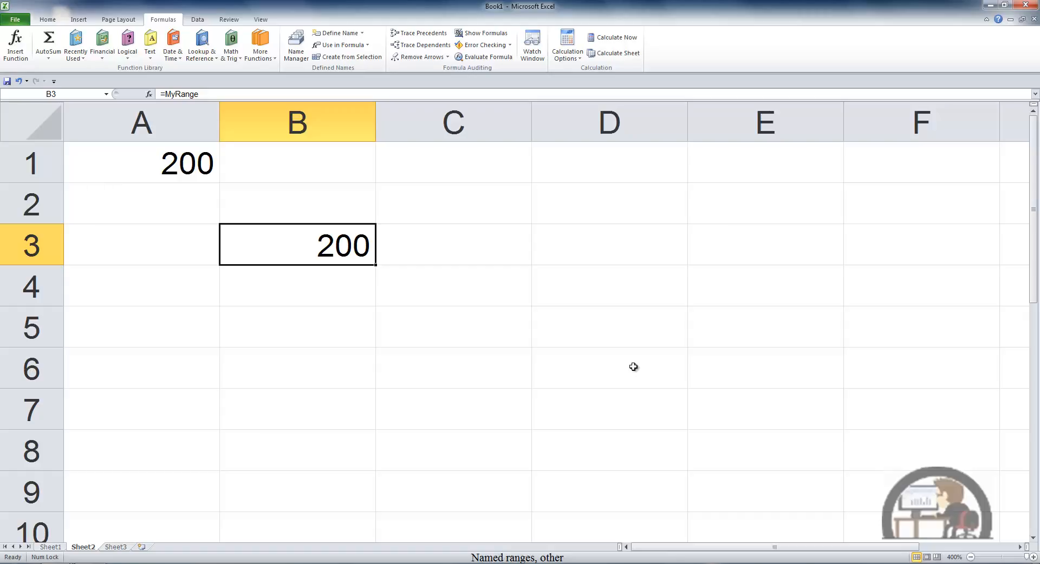
Step: Compare the results of the MyRange formulas in cell B3 on Sheet1 and Sheet2
{"action": "key", "text": "ctrl+Page_Up"}
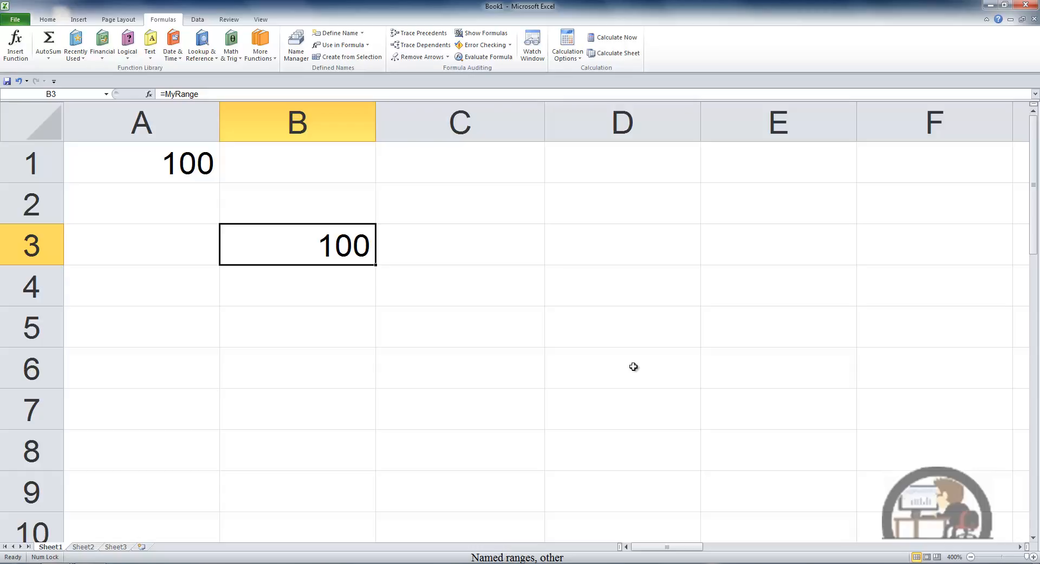
{"action": "key", "text": "ctrl+Page_Down"}
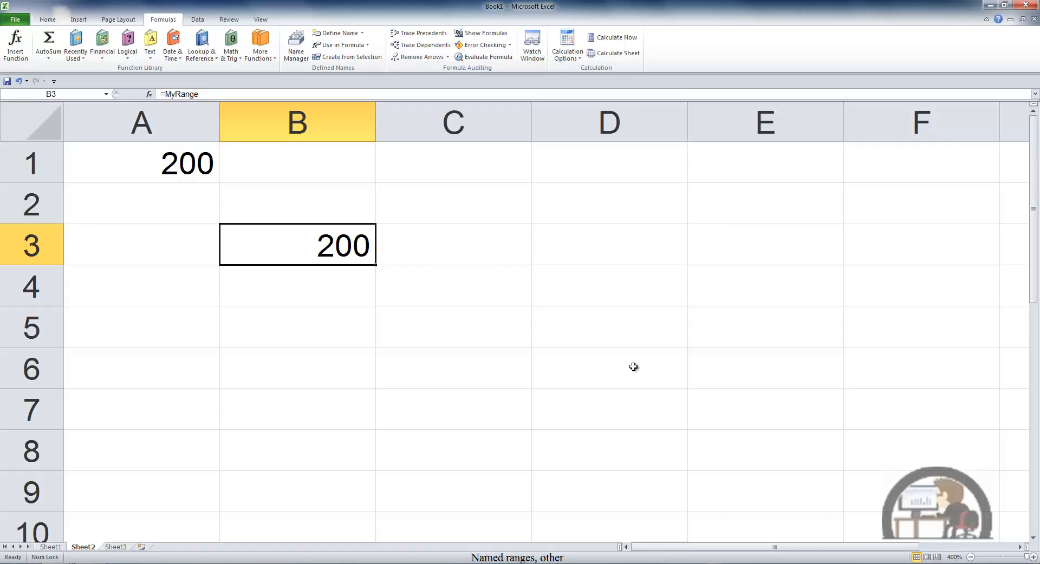
{"action": "key", "text": "ctrl+Page_Up"}
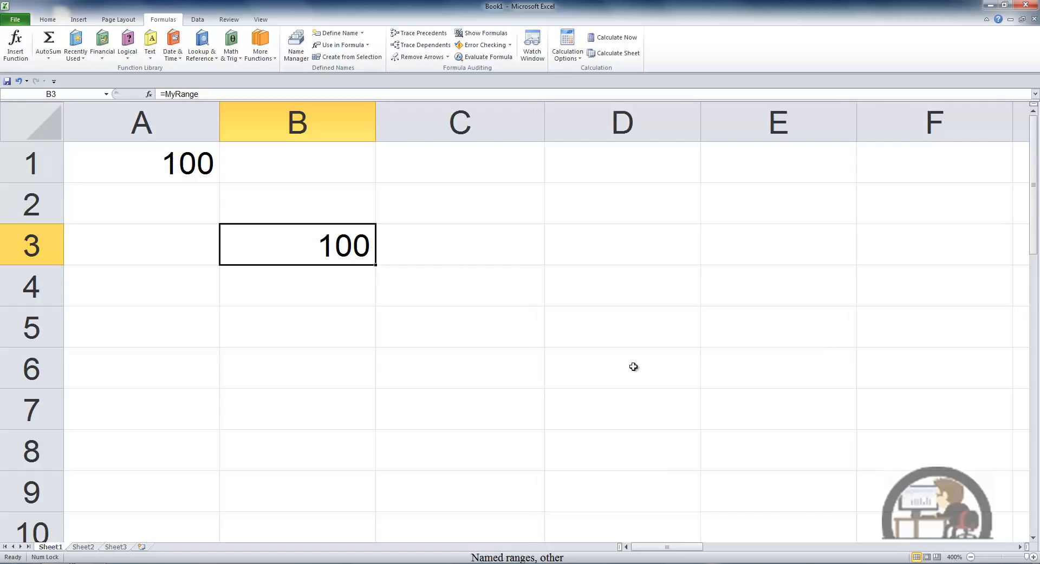
Step: Check which names are suggested for a formula starting with =my in Sheet1's cell B5, and cancel the entry
{"action": "left_click", "coordinate": [336, 317]}
{"action": "type", "text": "=my"}
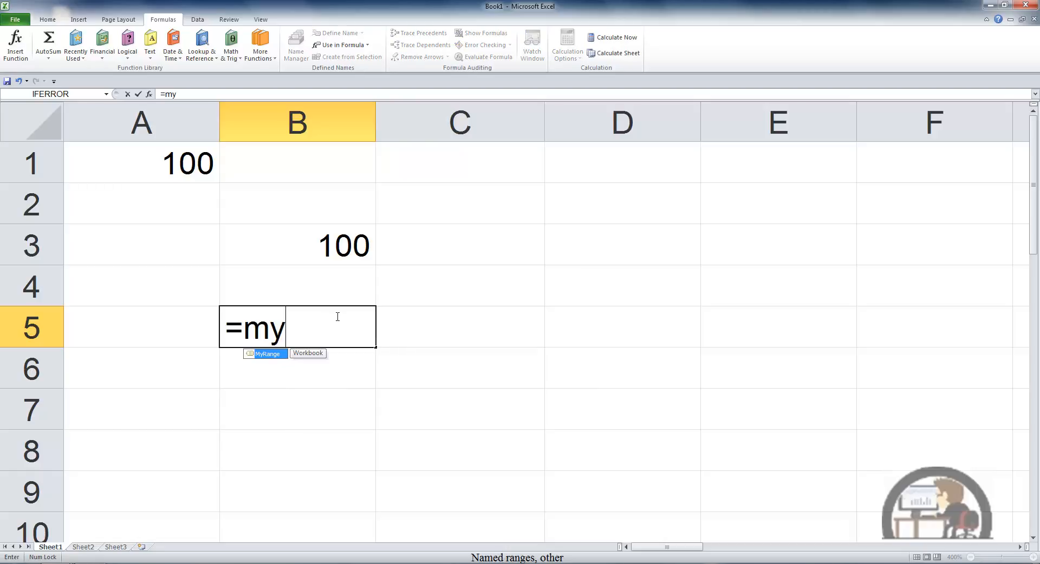
{"action": "key", "text": "Escape"}
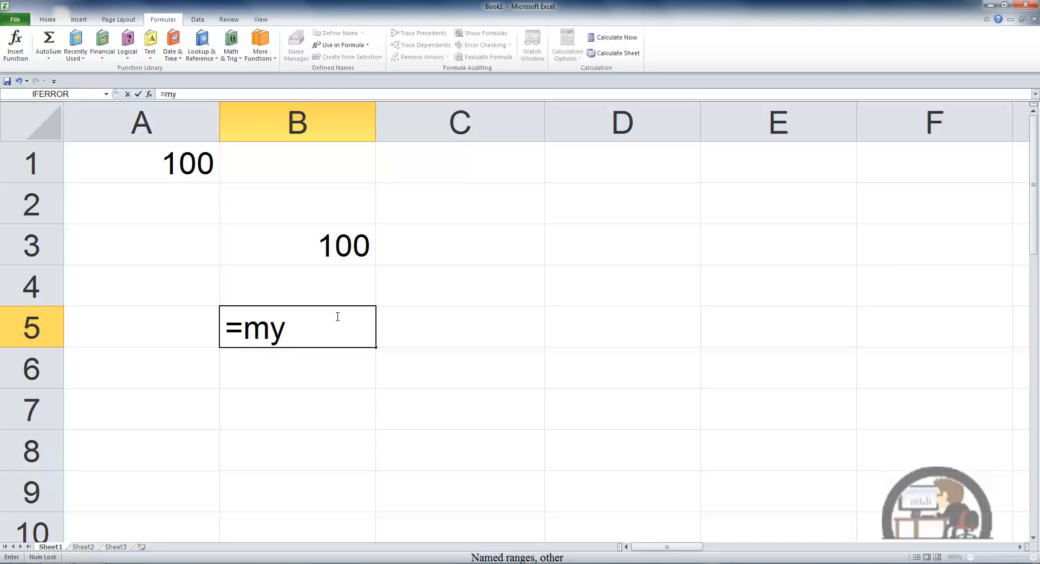
{"action": "key", "text": "Escape"}
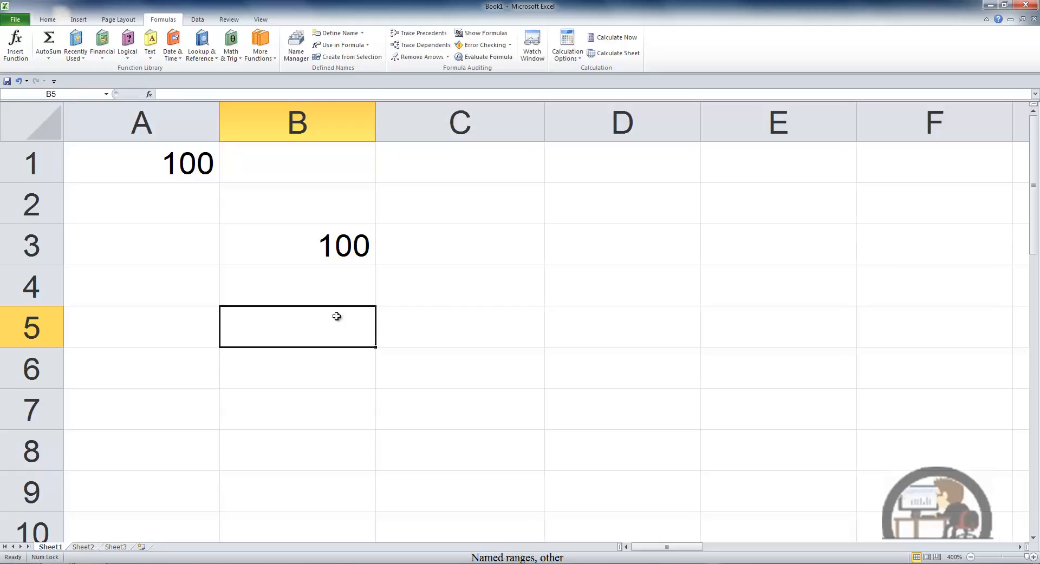
Step: In cell B5 of Sheet2, enter a formula that uses the suggested name MyRange (Workbook)
{"action": "key", "text": "ctrl+Page_Down"}
{"action": "key", "text": "Down"}
{"action": "key", "text": "Down"}
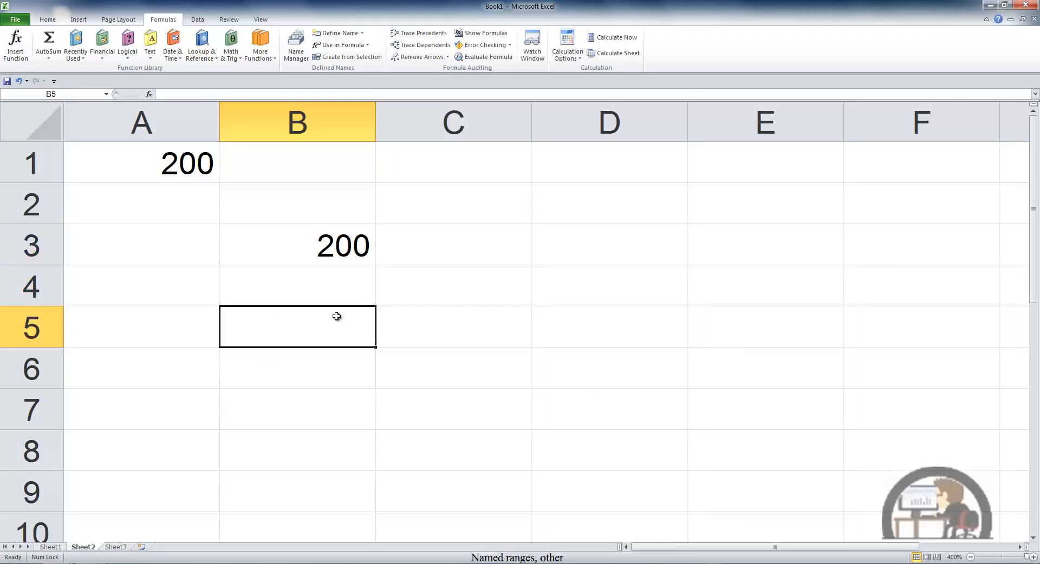
{"action": "type", "text": "=my"}
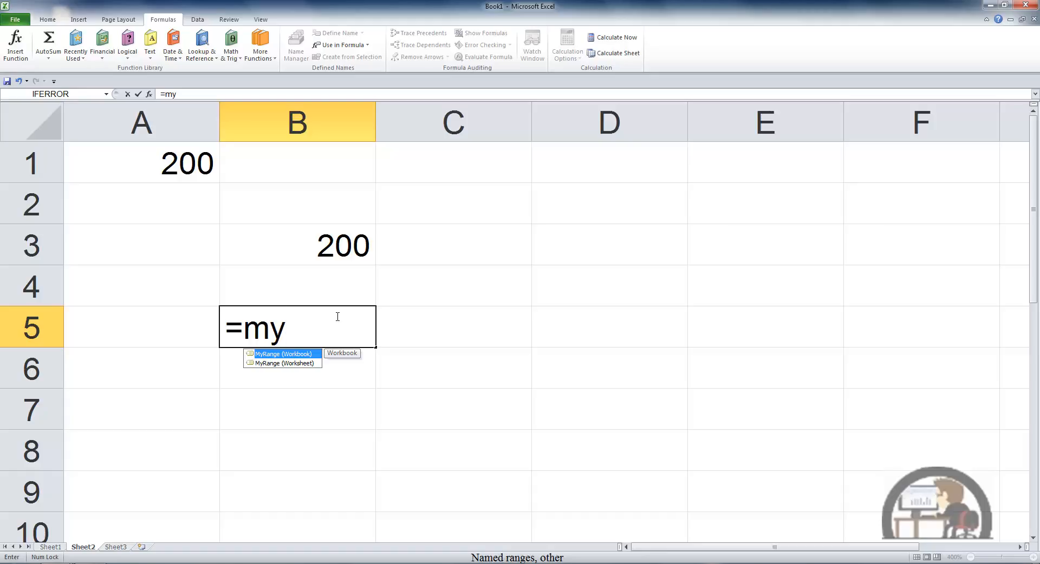
{"action": "key", "text": "Tab"}
{"action": "key", "text": "Return"}
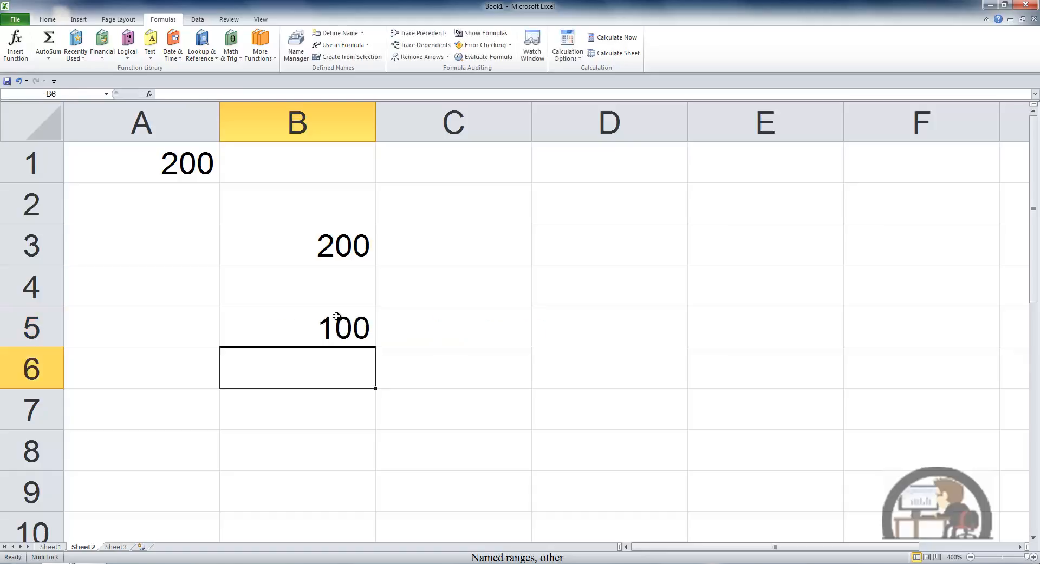
Step: In cell B6 of Sheet2, enter =Sheet2!MyRange using the suggested name MyRange (Worksheet)
{"action": "type", "text": "=myr"}
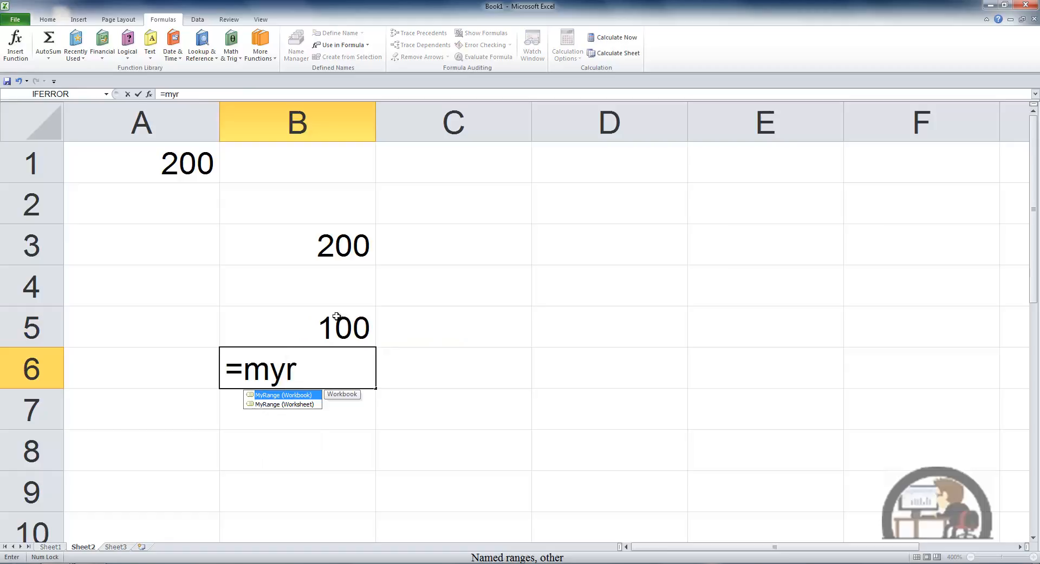
{"action": "key", "text": "Down"}
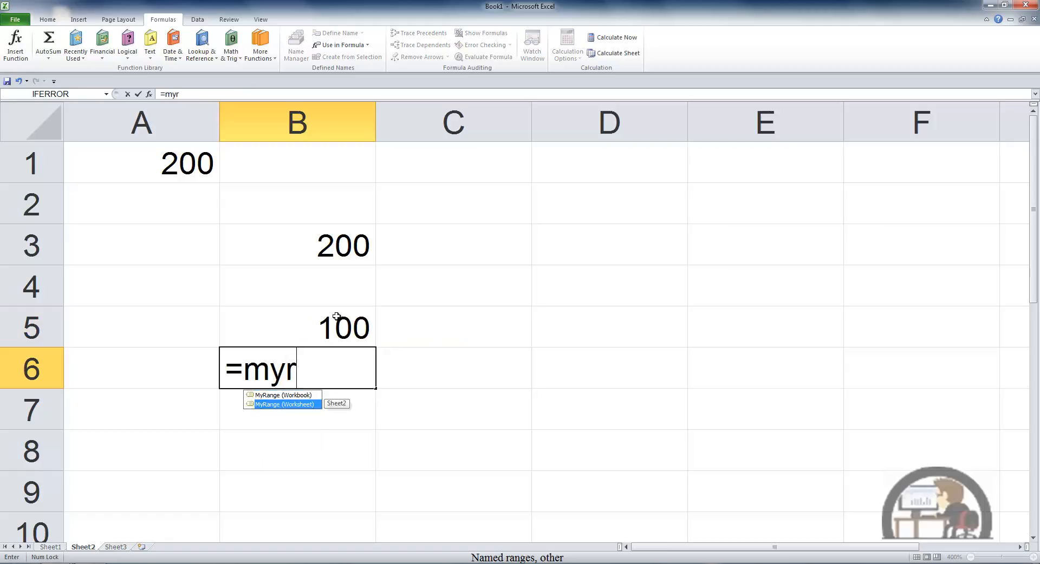
{"action": "key", "text": "Tab"}
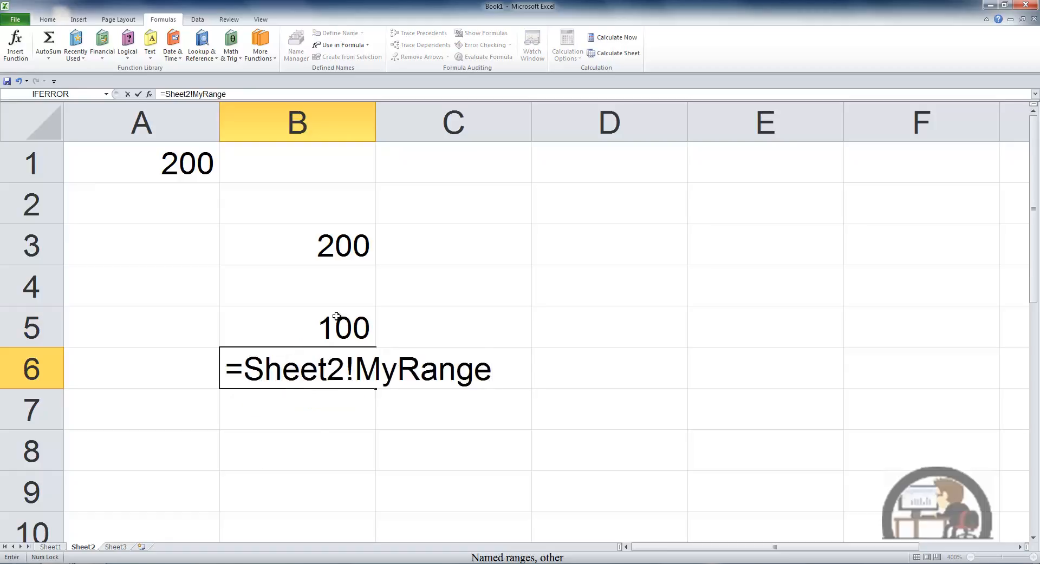
{"action": "key", "text": "Return"}
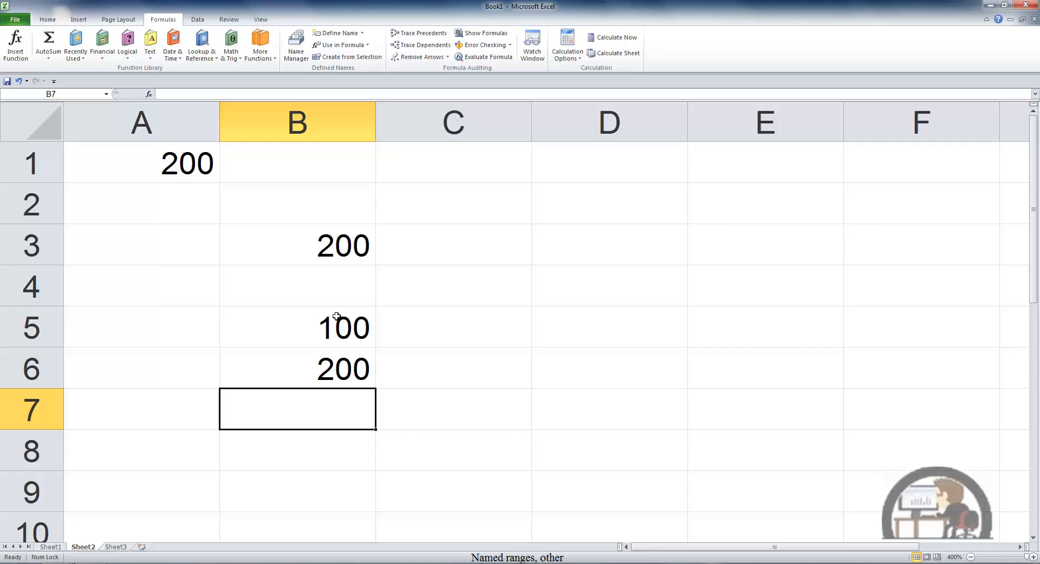
Step: Compare the formulas in cells B3, B5 and B6 of Sheet2, and return to Sheet1
{"action": "left_click", "coordinate": [288, 250]}
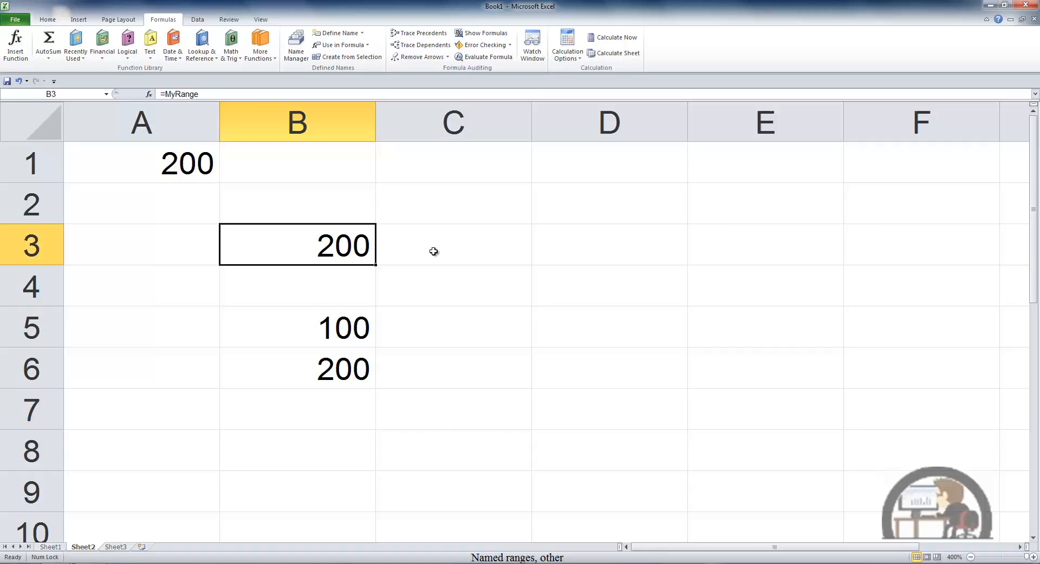
{"action": "left_click", "coordinate": [327, 325]}
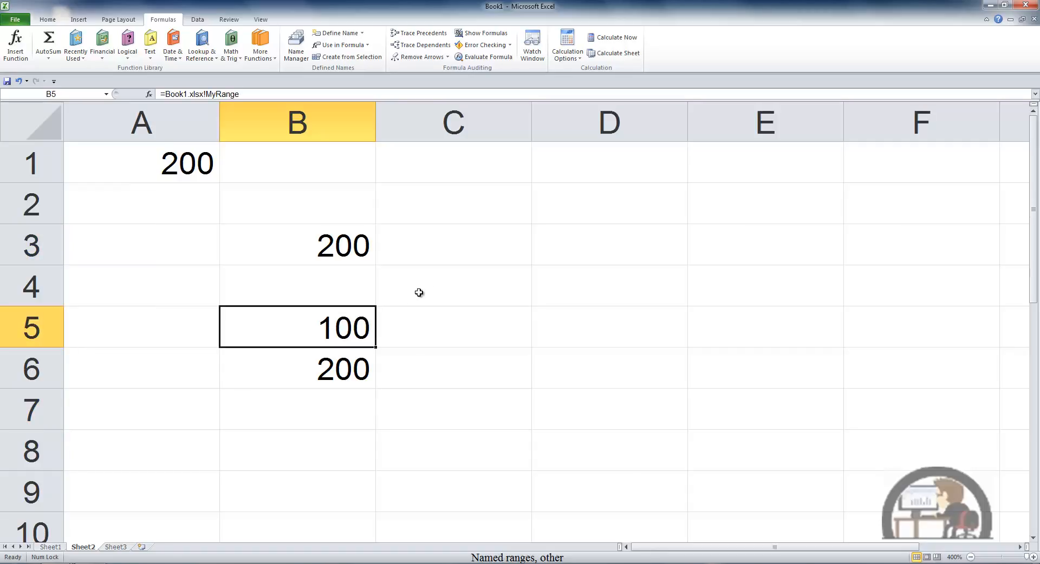
{"action": "left_click", "coordinate": [326, 373]}
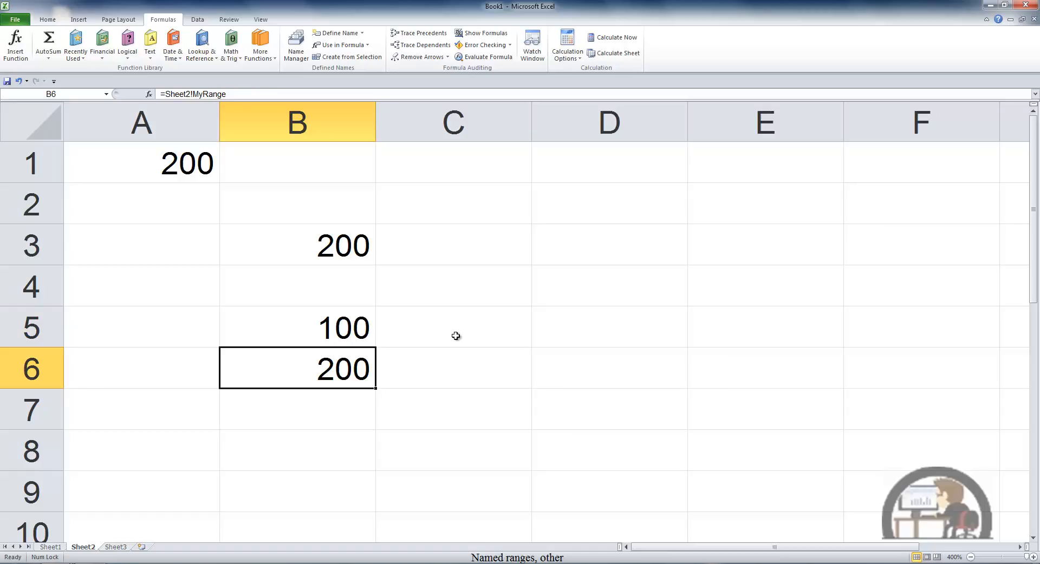
{"action": "key", "text": "ctrl+Page_Up"}
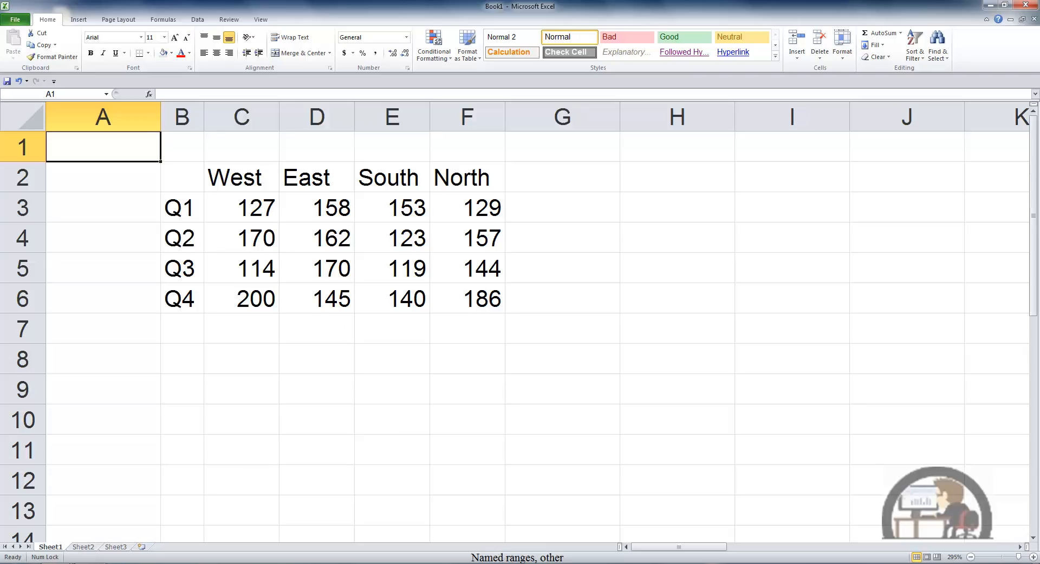
Step: Create names for the table B2:F6 from its top row and left column, and review them in the Name Manager
{"action": "left_click_drag", "start_coordinate": [190, 184], "coordinate": [460, 299]}
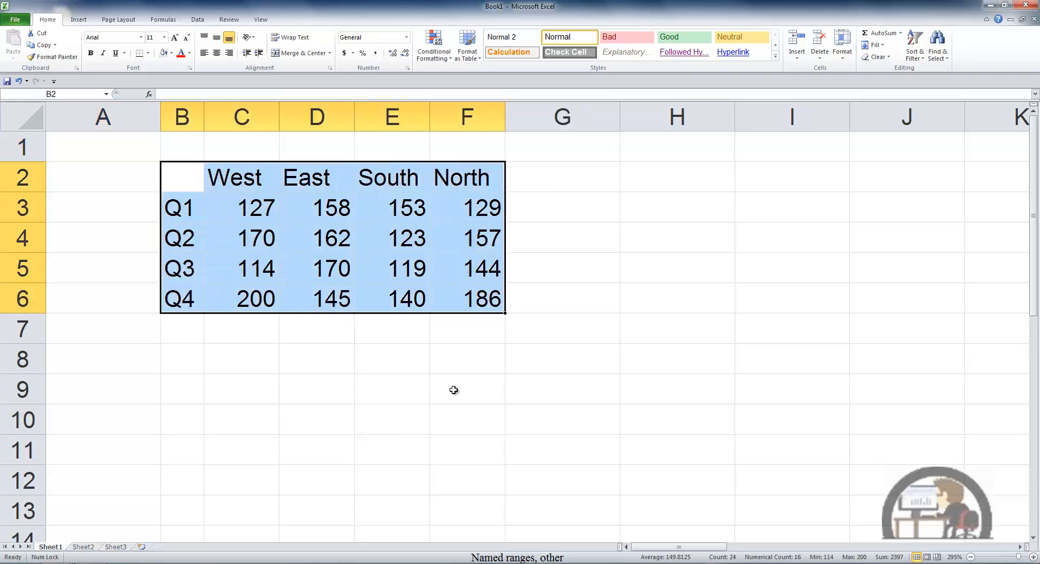
{"action": "left_click", "coordinate": [171, 19]}
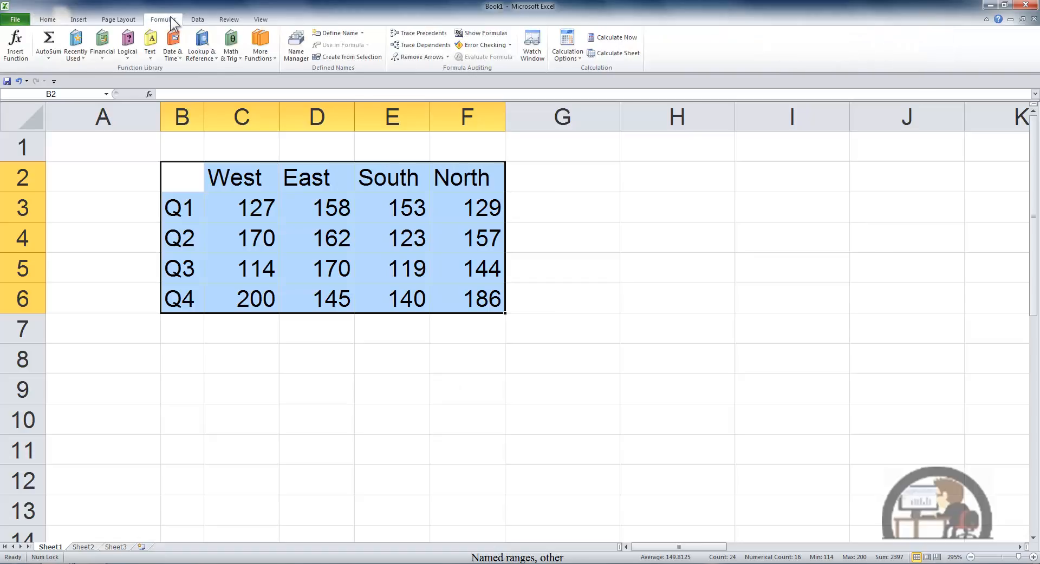
{"action": "left_click", "coordinate": [362, 57]}
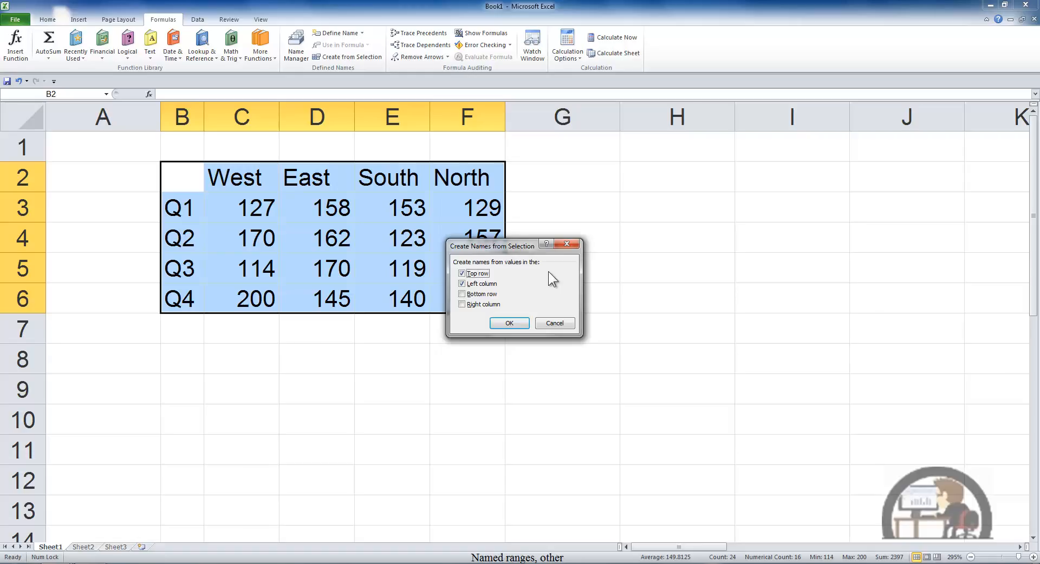
{"action": "left_click", "coordinate": [509, 323]}
{"action": "left_click", "coordinate": [296, 48]}
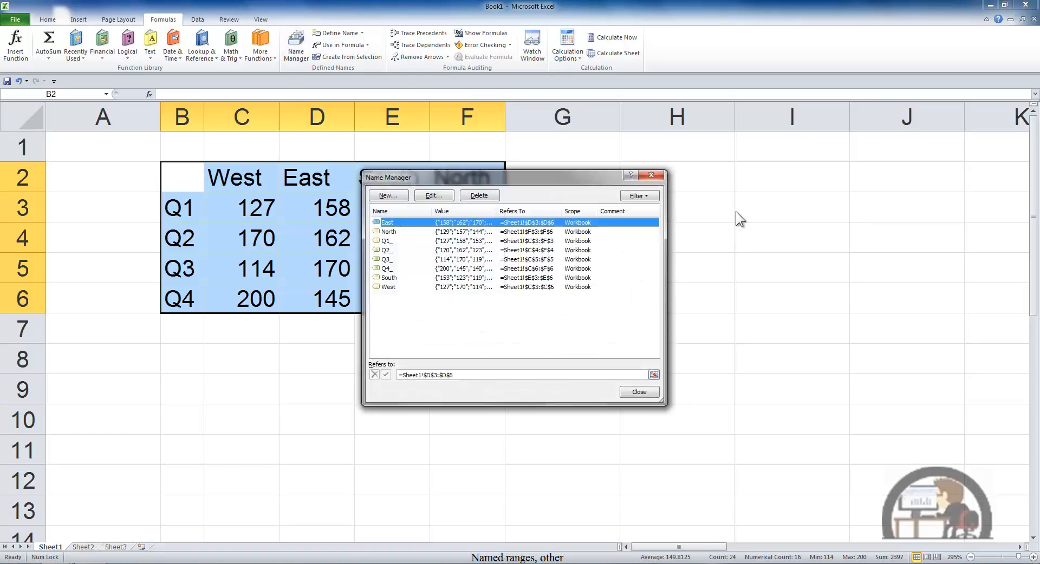
{"action": "key", "text": "Escape"}
Step: In cell C8, enter a SUM formula that uses the suggested name Q1_
{"action": "left_click", "coordinate": [269, 359]}
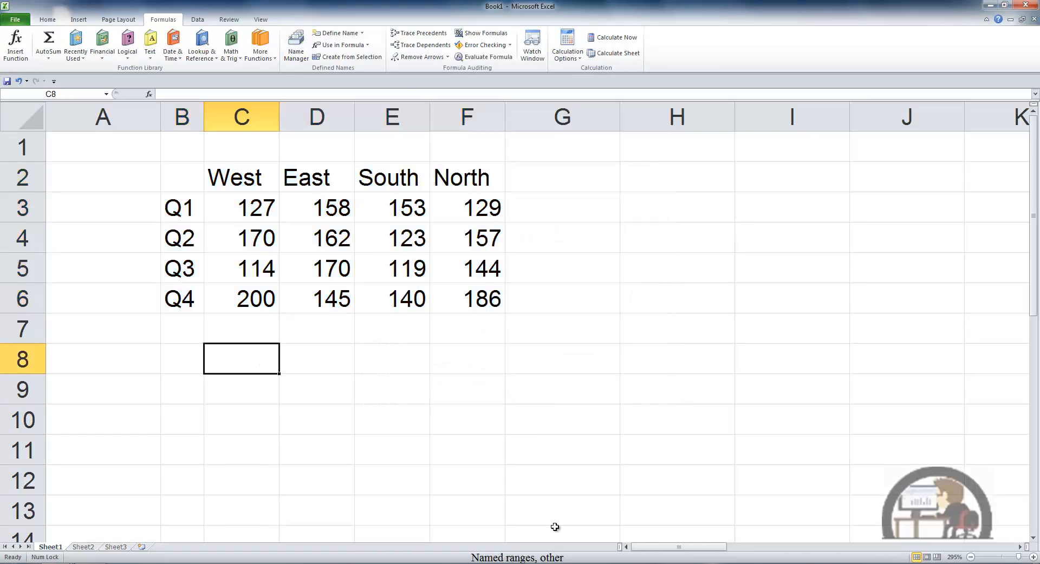
{"action": "type", "text": "="}
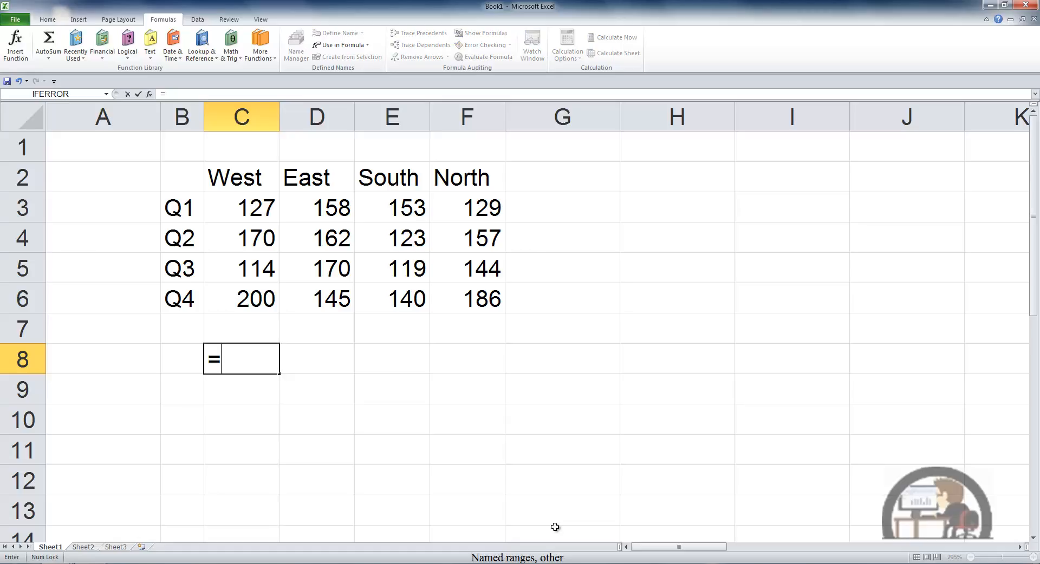
{"action": "type", "text": "sum(q"}
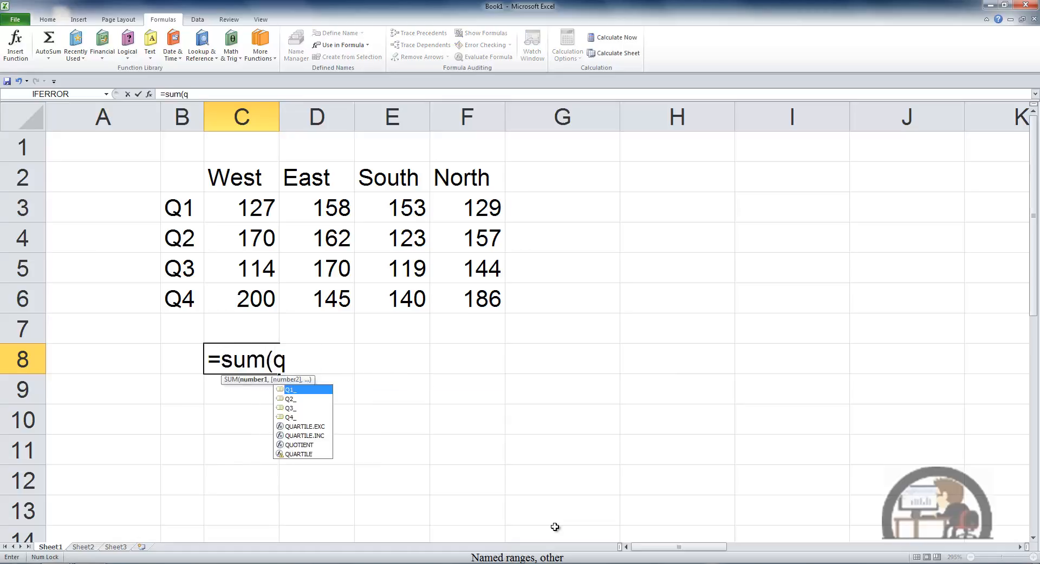
{"action": "key", "text": "Tab"}
{"action": "key", "text": "Return"}
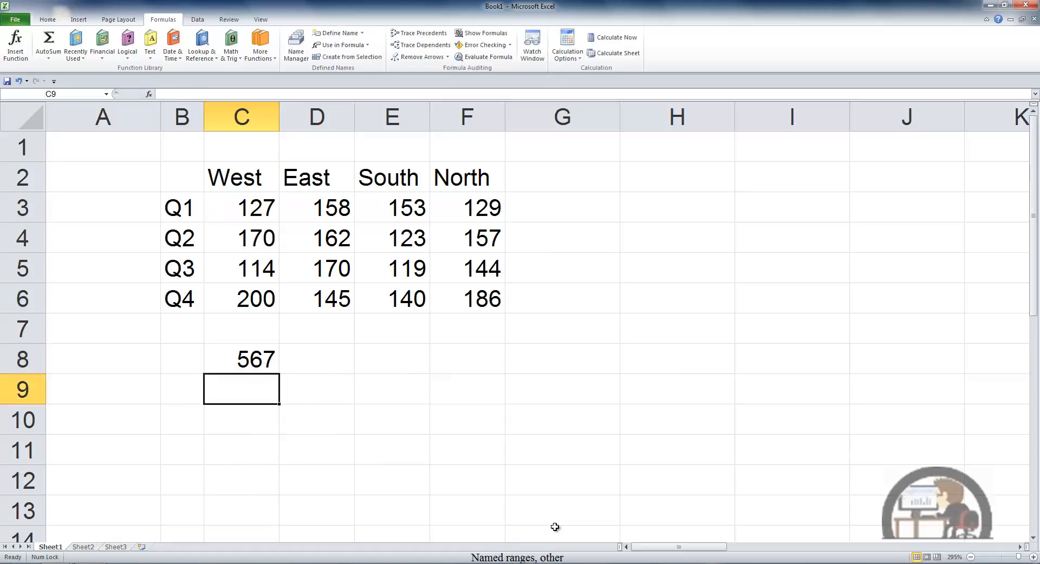
Step: Edit the formula in cell C8 to =SUM(Q2_)
{"action": "key", "text": "Up"}
{"action": "key", "text": "F2"}
{"action": "key", "text": "Left"}
{"action": "key", "text": "Left"}
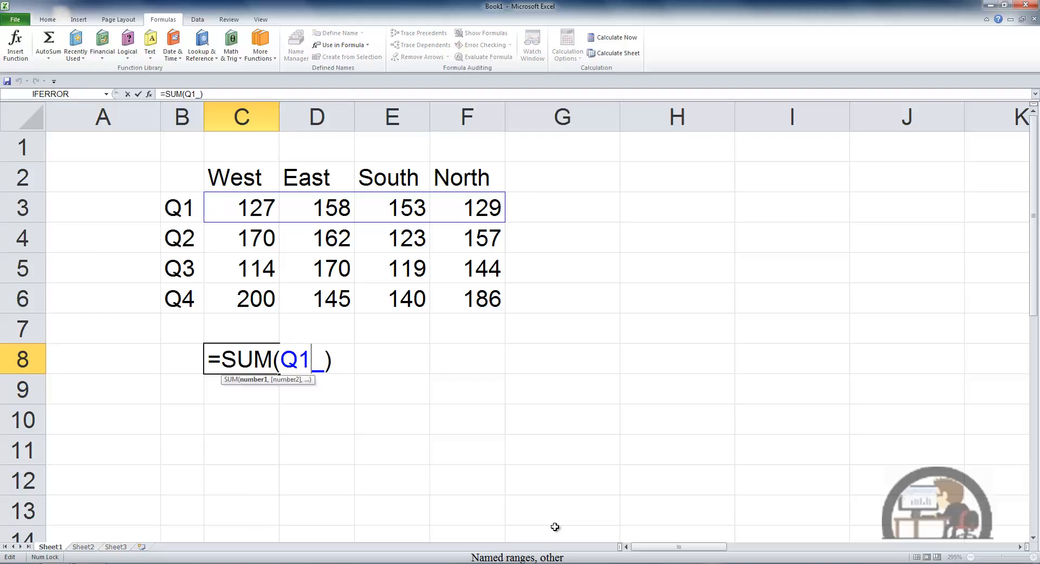
{"action": "key", "text": "BackSpace"}
{"action": "type", "text": "2"}
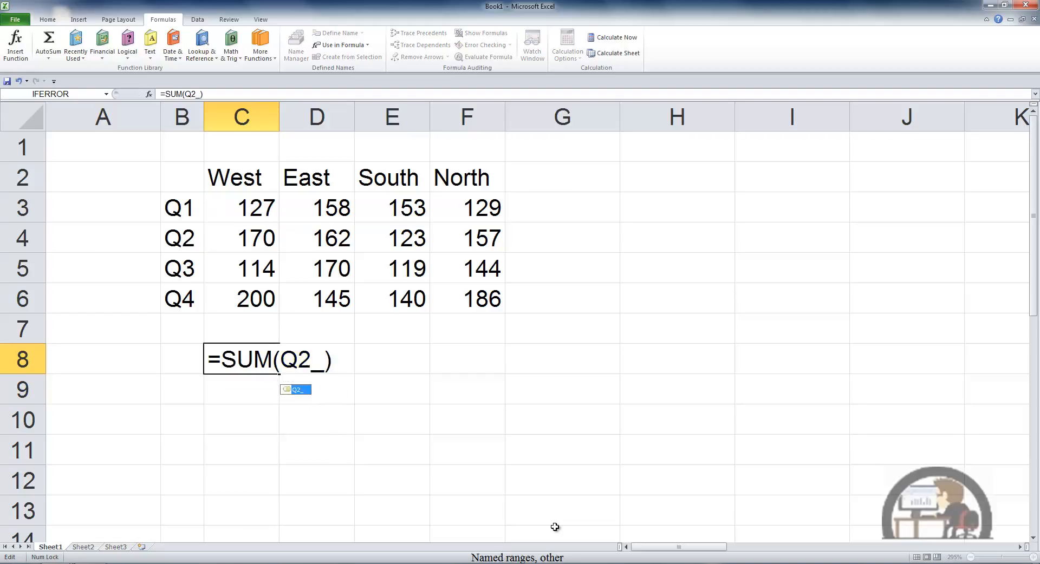
{"action": "key", "text": "Return"}
{"action": "key", "text": "Up"}
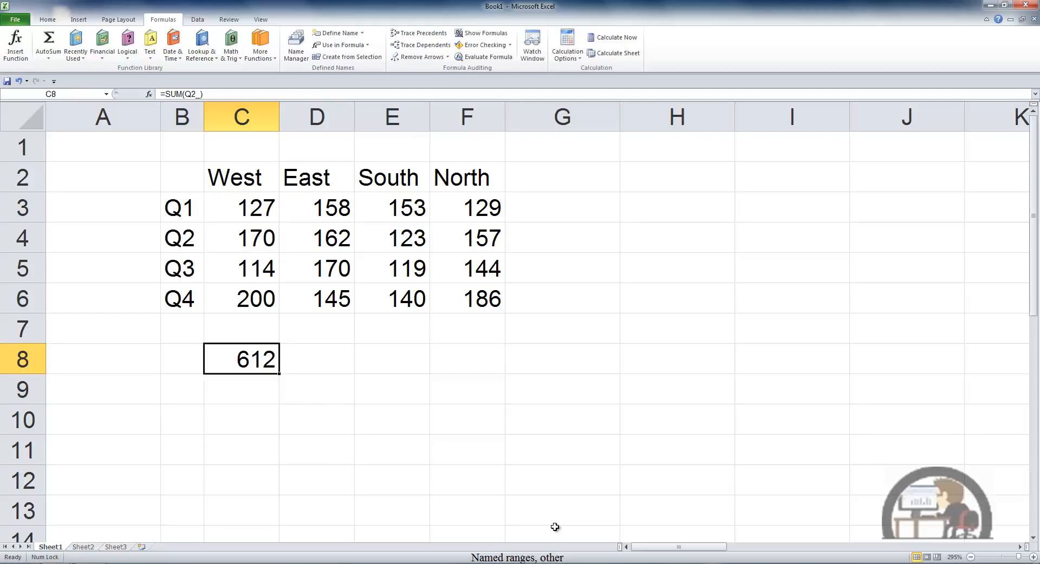
Step: In cell C10, enter a SUM formula that uses the suggested name East, and check the entered formula
{"action": "key", "text": "Down"}
{"action": "key", "text": "Down"}
{"action": "type", "text": "=sum"}
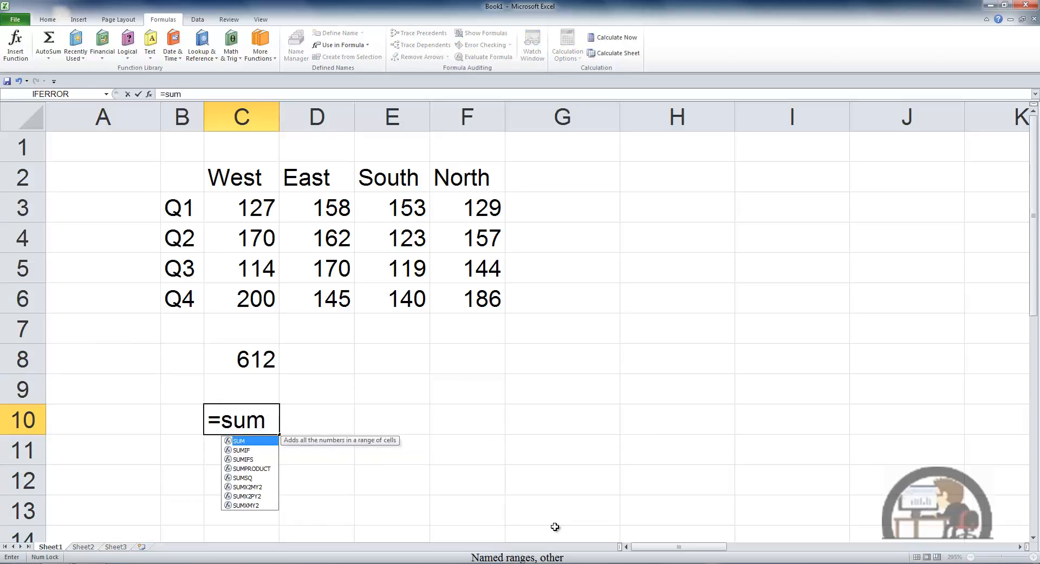
{"action": "type", "text": "(ea"}
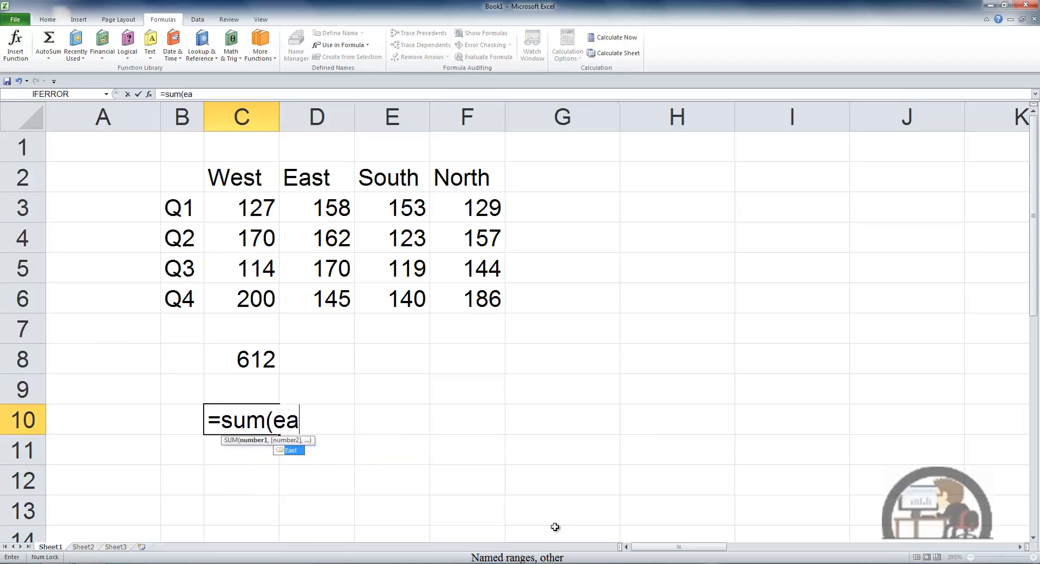
{"action": "key", "text": "Tab"}
{"action": "key", "text": "Return"}
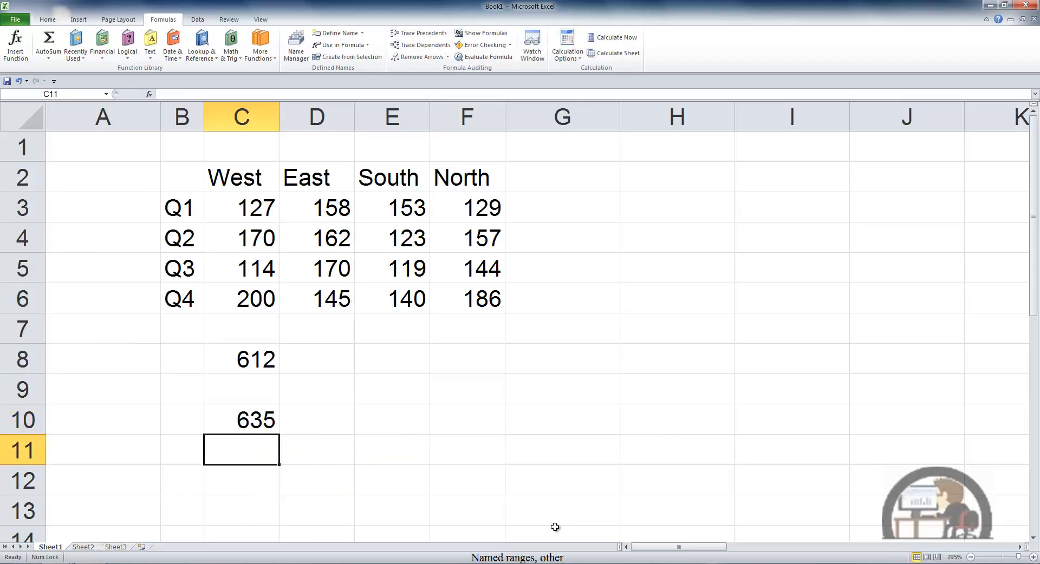
{"action": "key", "text": "Up"}
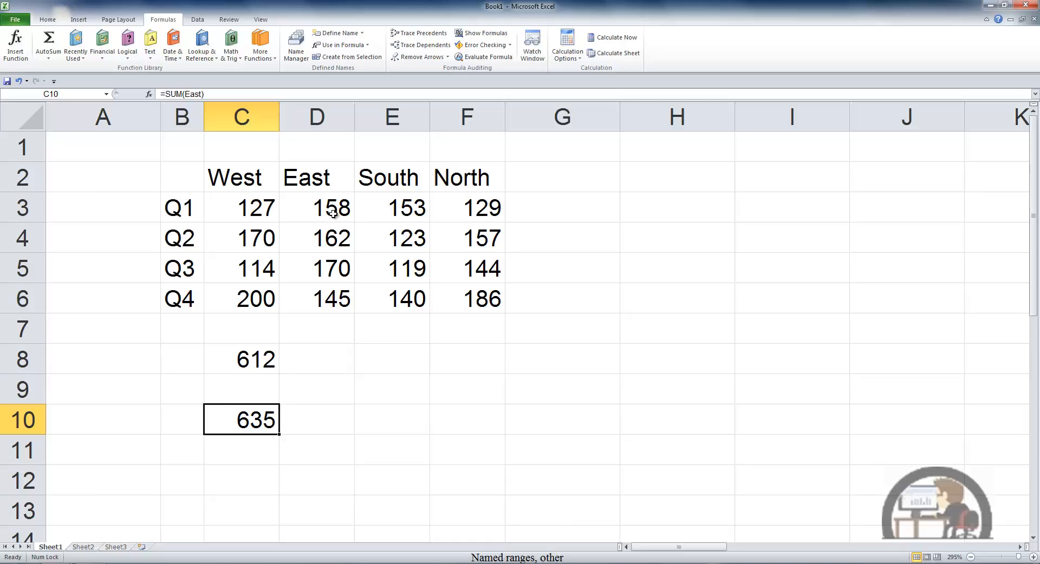
Step: Use AutoSum to total the East column in cell D7 and the Q2 row in cell G4
{"action": "left_click_drag", "start_coordinate": [335, 211], "coordinate": [325, 330]}
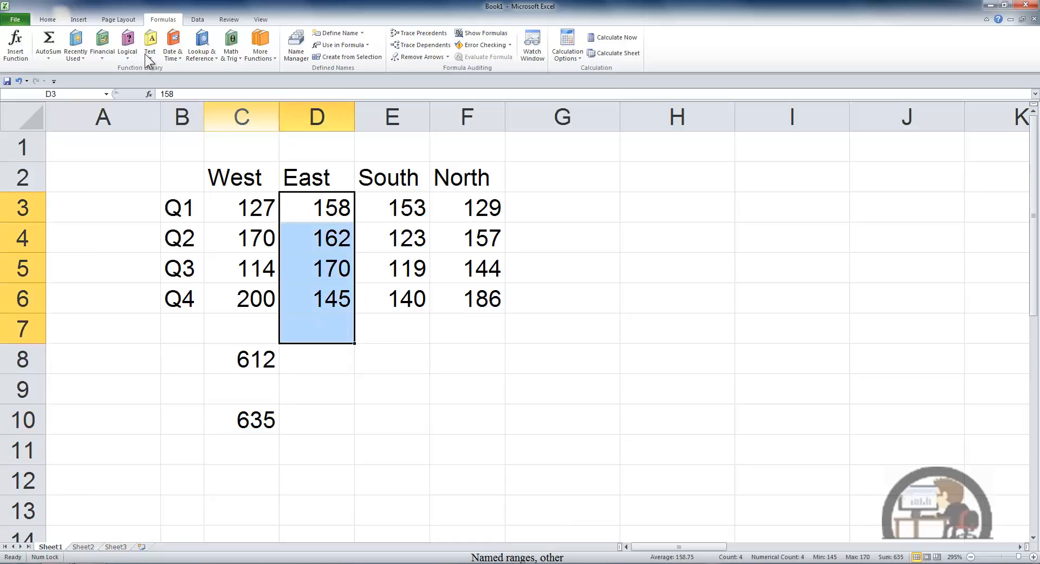
{"action": "left_click", "coordinate": [55, 36]}
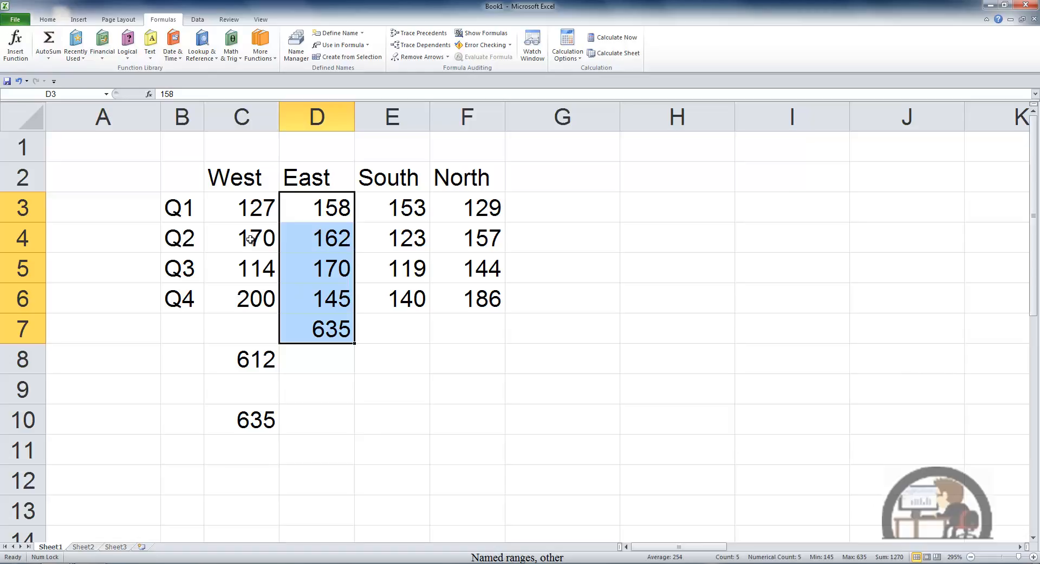
{"action": "left_click_drag", "start_coordinate": [249, 238], "coordinate": [517, 237]}
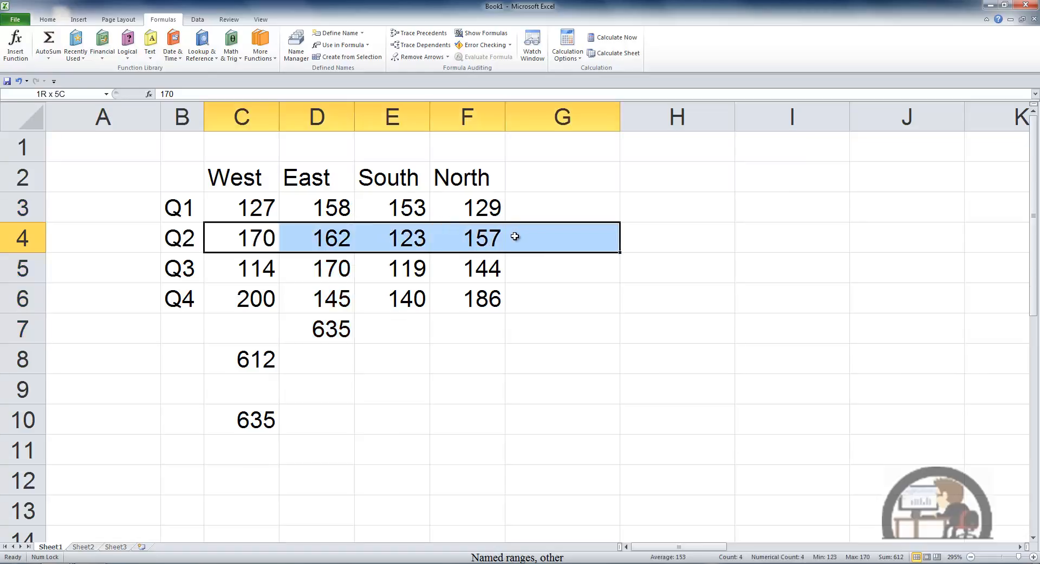
{"action": "left_click", "coordinate": [49, 41]}
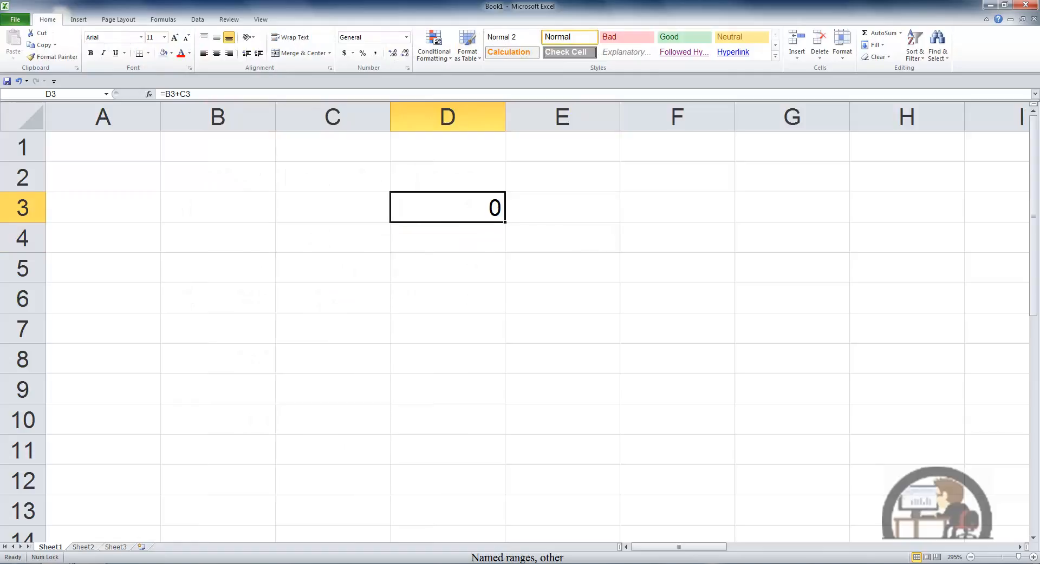
Step: Check the references in cell D3's formula, and define the workbook-scoped name NewRange for cell B3
{"action": "key", "text": "F2"}
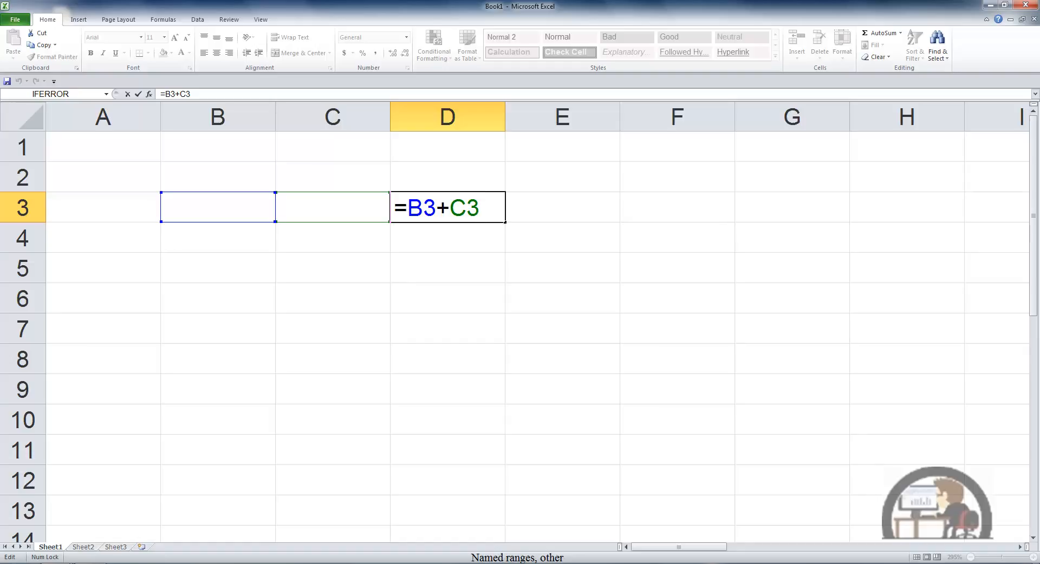
{"action": "key", "text": "ctrl+Return"}
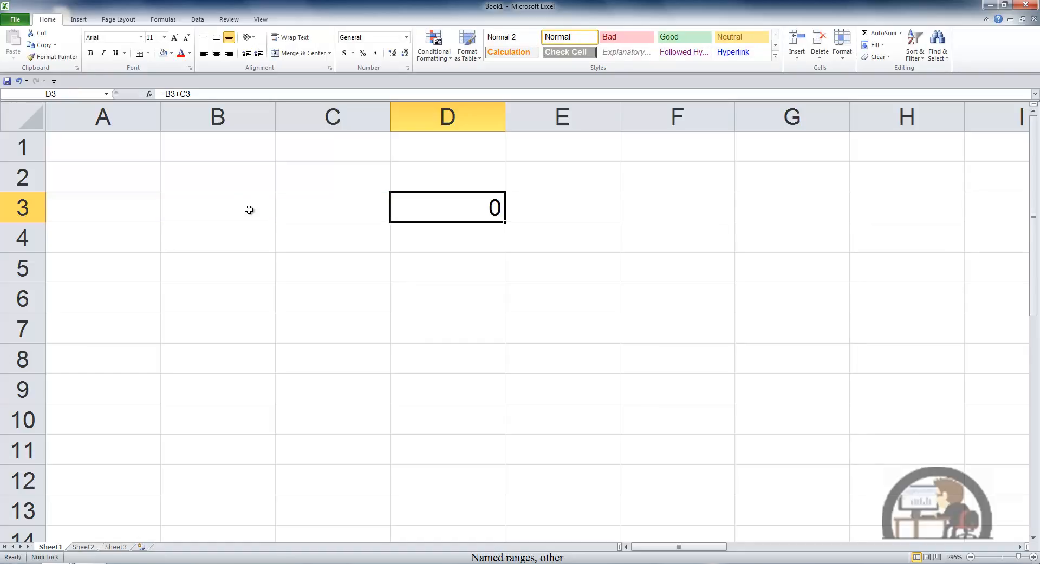
{"action": "left_click", "coordinate": [249, 209]}
{"action": "left_click", "coordinate": [165, 19]}
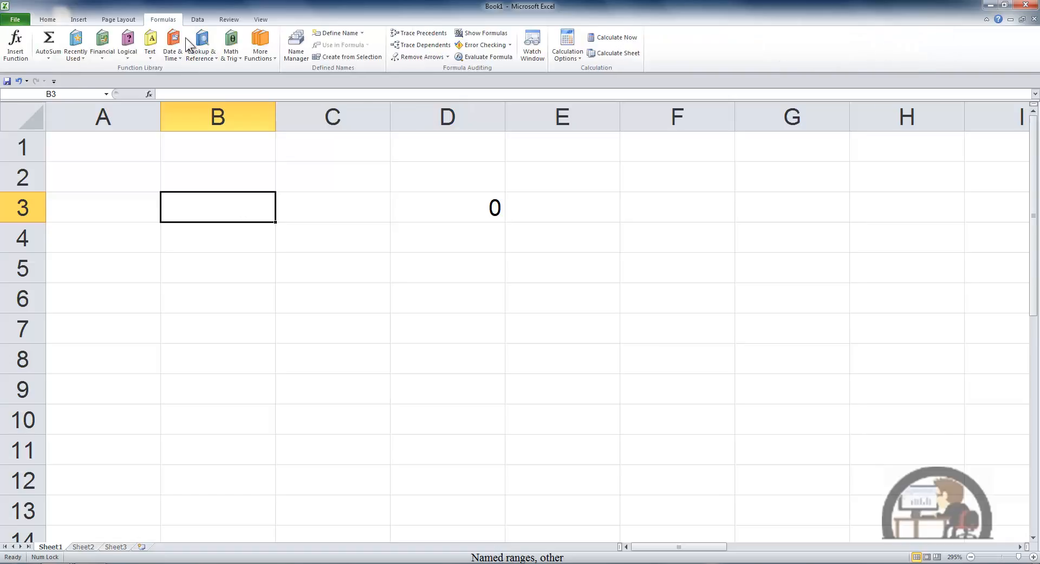
{"action": "left_click", "coordinate": [296, 48]}
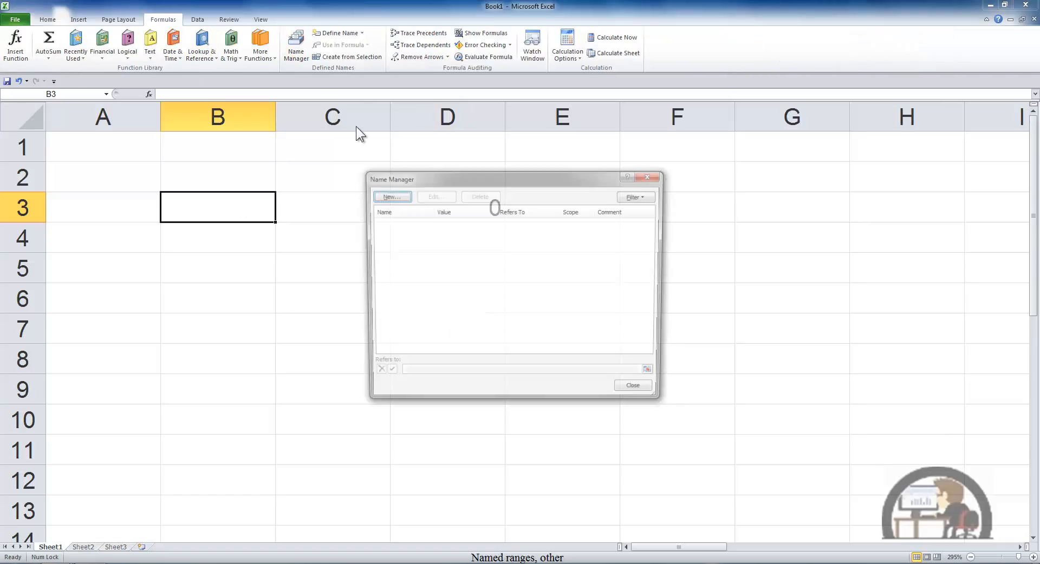
{"action": "left_click", "coordinate": [397, 198]}
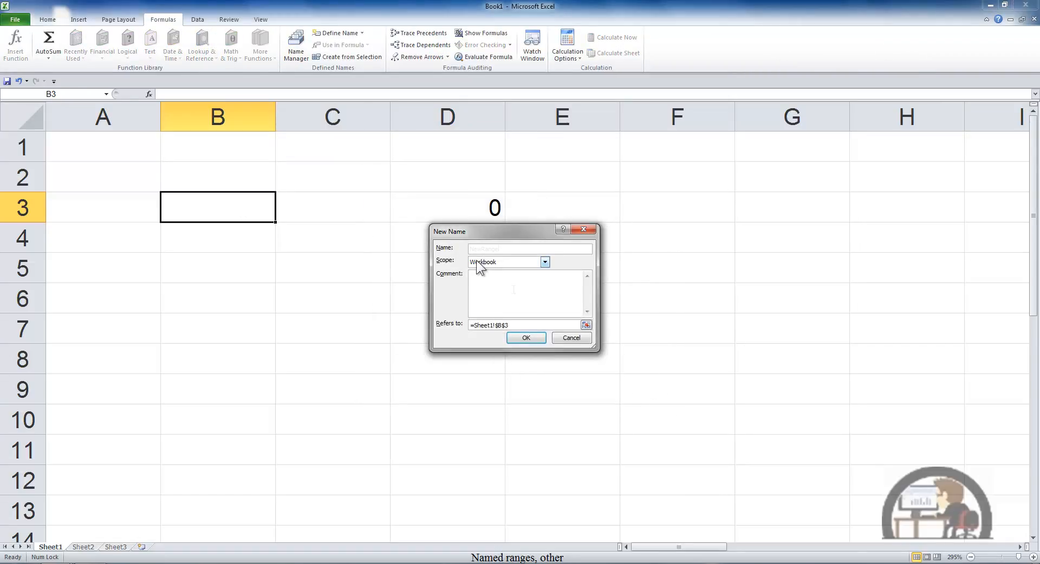
{"action": "type", "text": "NewRange"}
{"action": "left_click", "coordinate": [526, 338]}
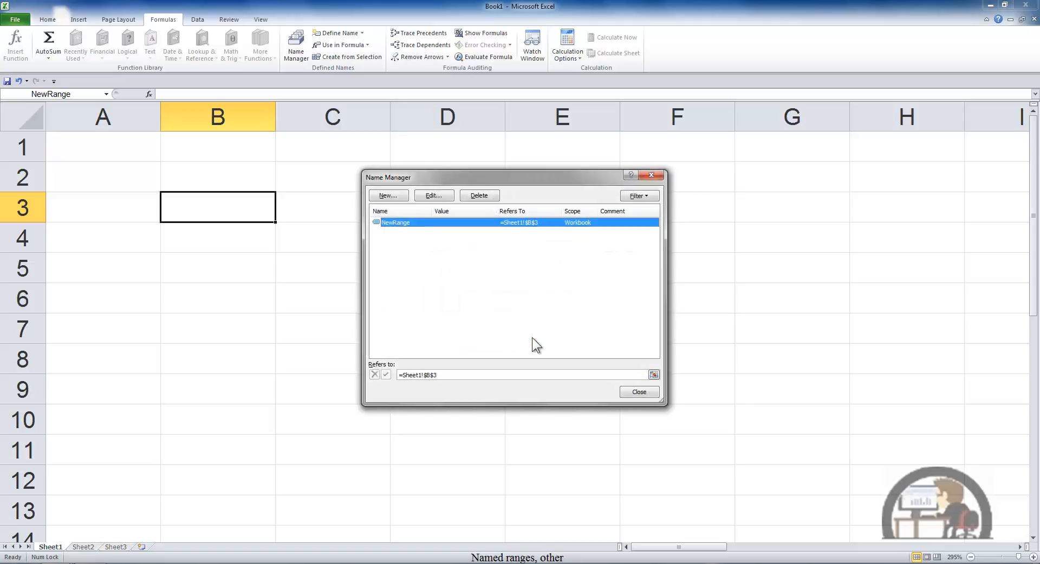
{"action": "left_click", "coordinate": [632, 389]}
Step: Recheck the references in cell D3's formula and apply the name NewRange to it
{"action": "left_click", "coordinate": [481, 206]}
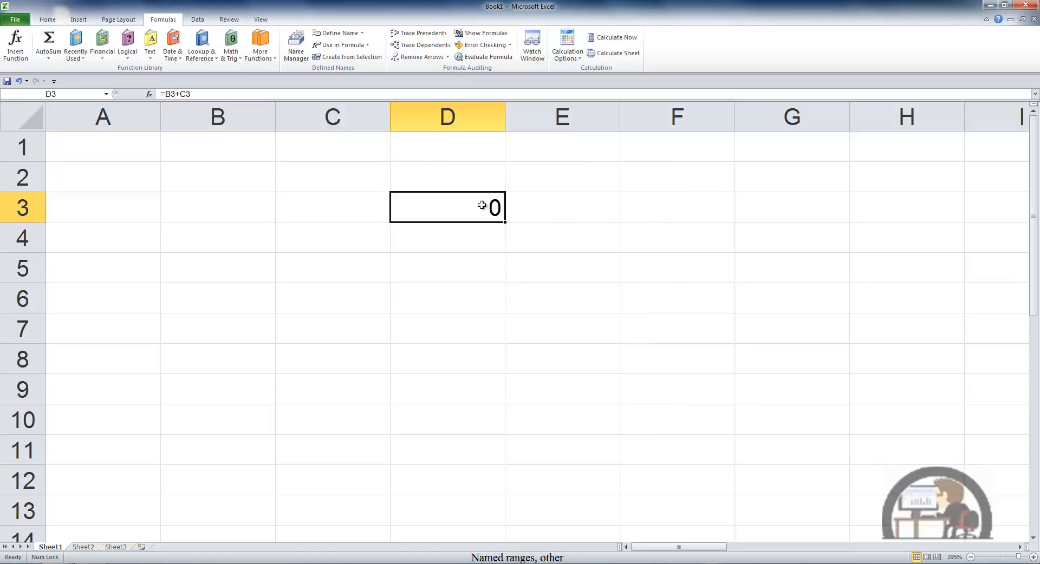
{"action": "key", "text": "F2"}
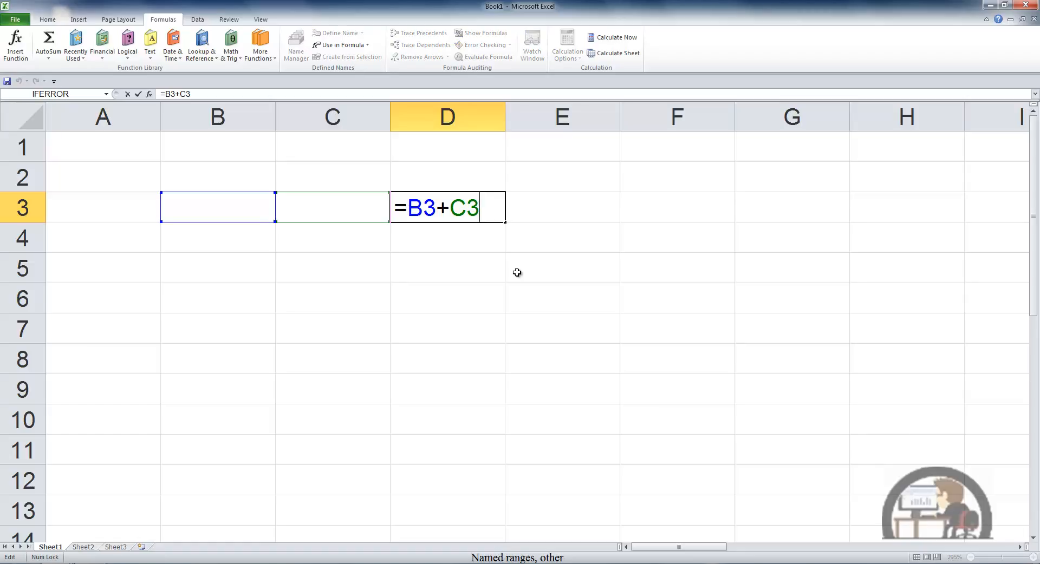
{"action": "key", "text": "ctrl+Return"}
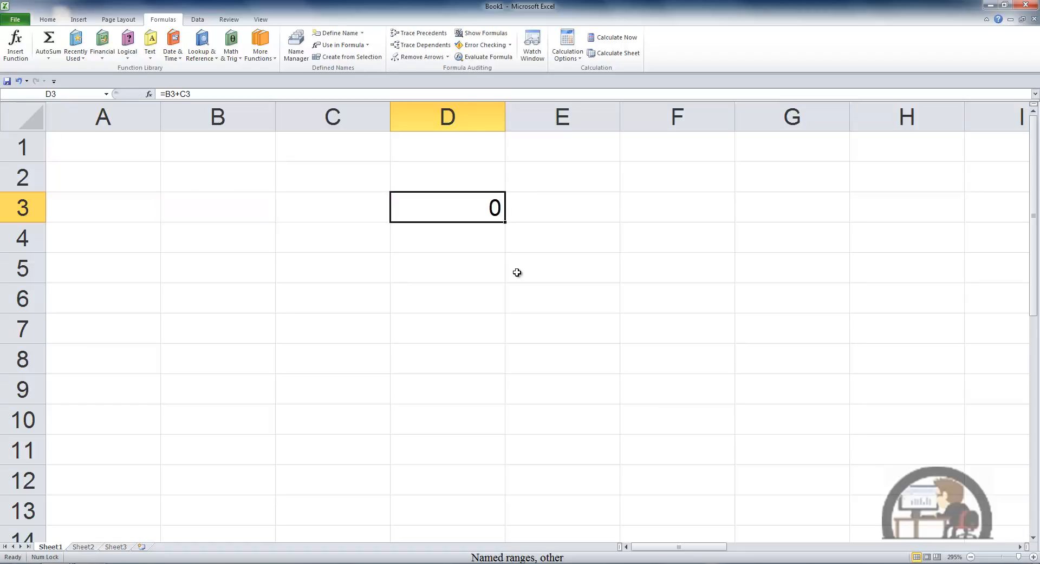
{"action": "left_click", "coordinate": [361, 34]}
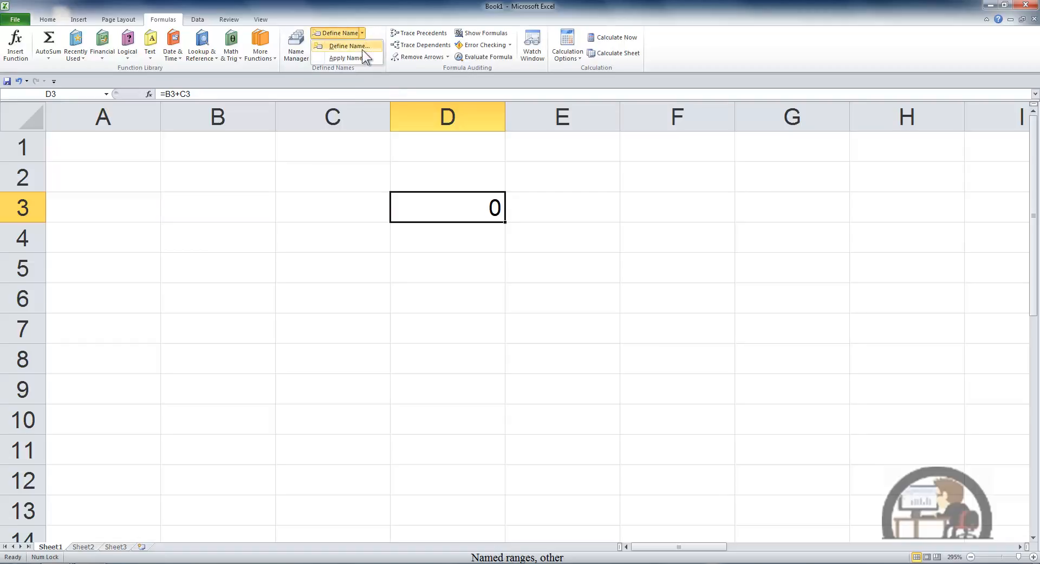
{"action": "left_click", "coordinate": [355, 55]}
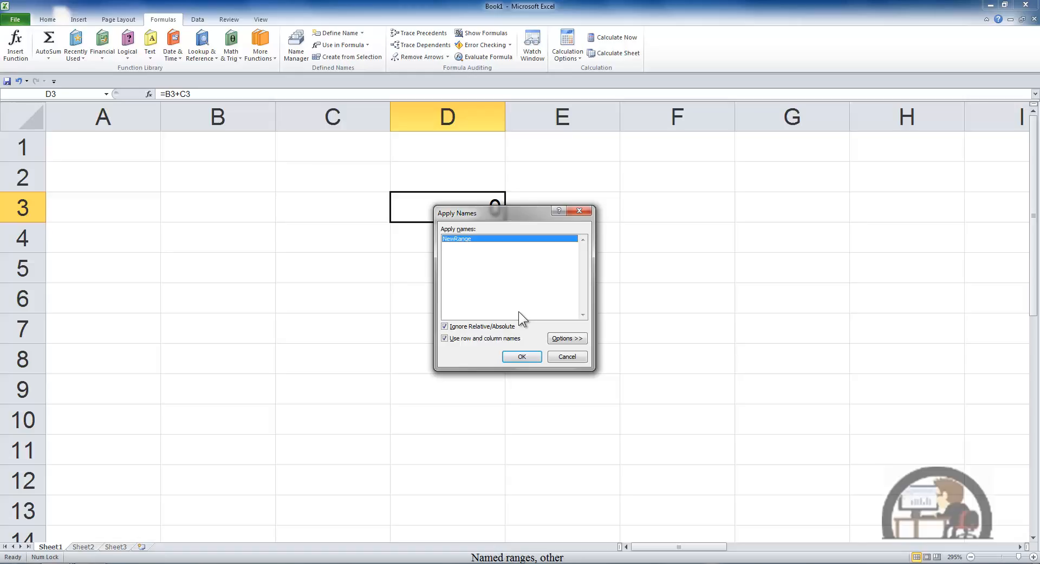
{"action": "left_click", "coordinate": [523, 357]}
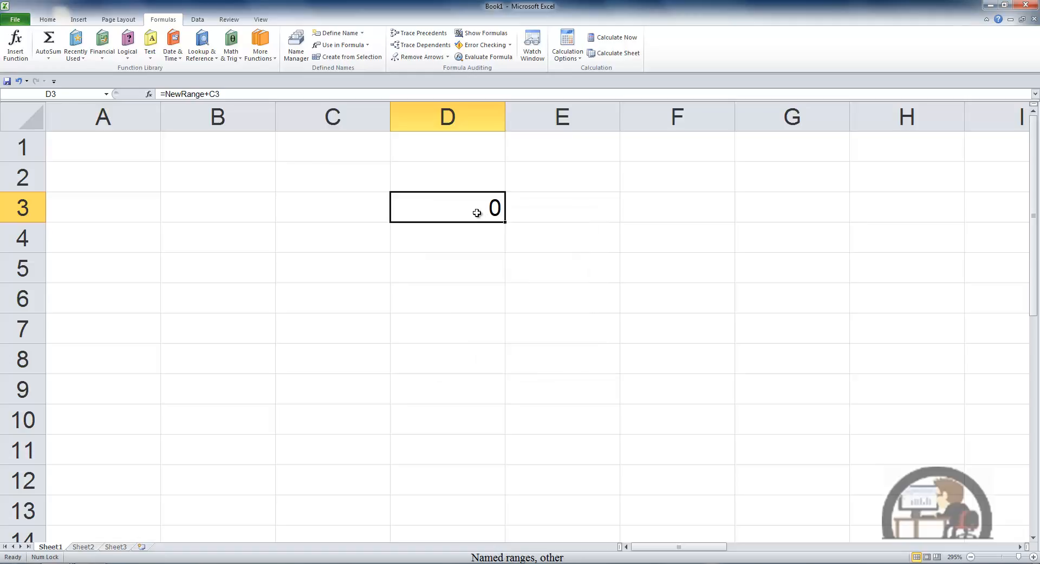
Step: Check the references in cell D3's formula, and paste the list of defined names starting at cell C4
{"action": "key", "text": "F2"}
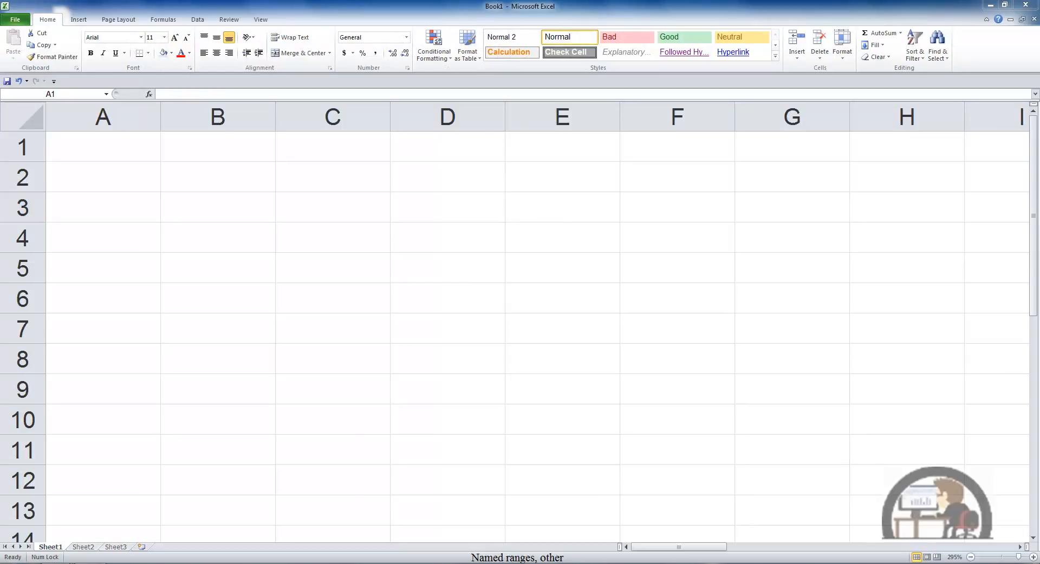
{"action": "left_click", "coordinate": [346, 239]}
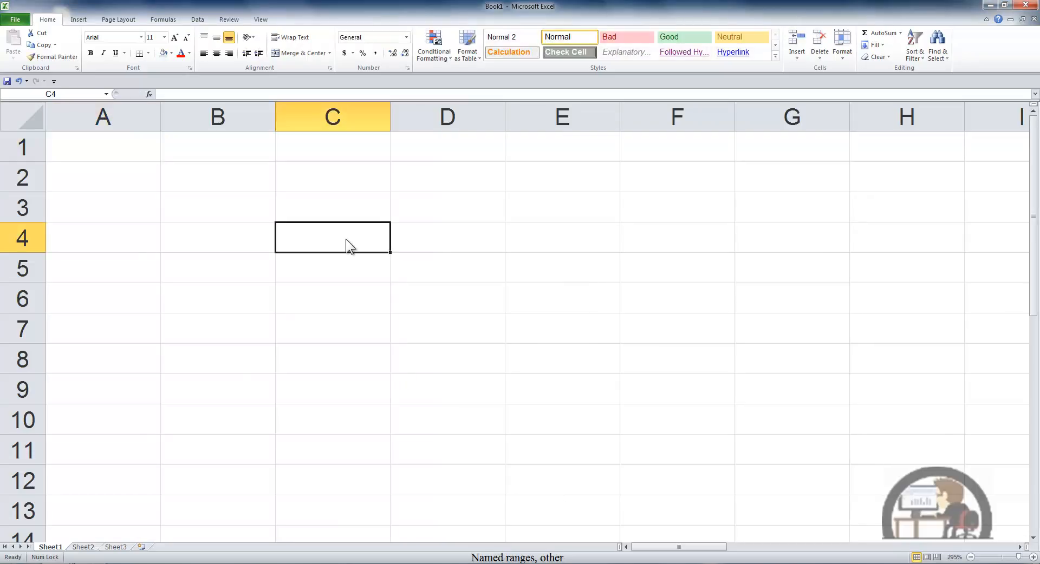
{"action": "key", "text": "F3"}
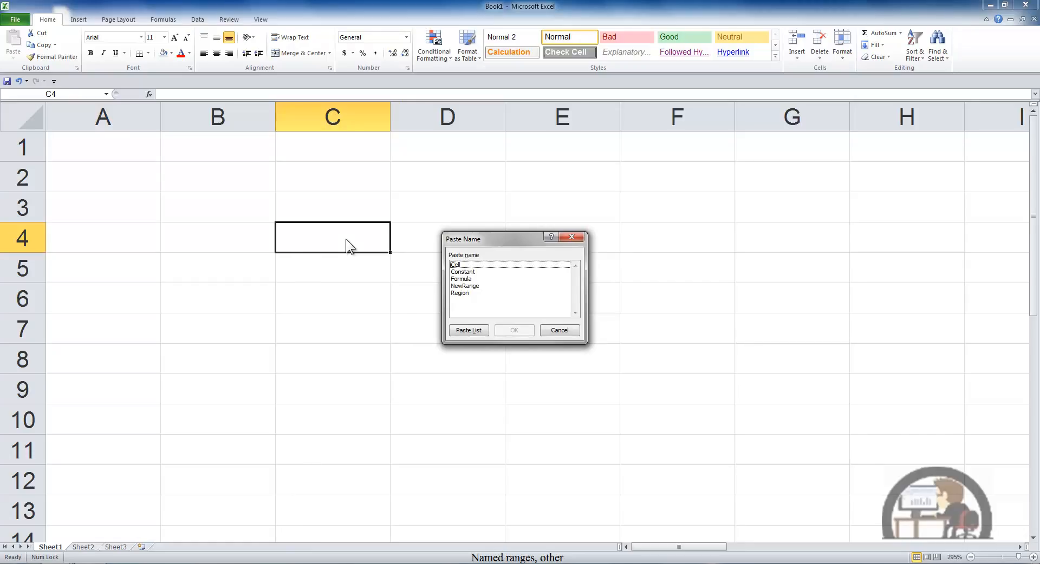
{"action": "left_click", "coordinate": [479, 331]}
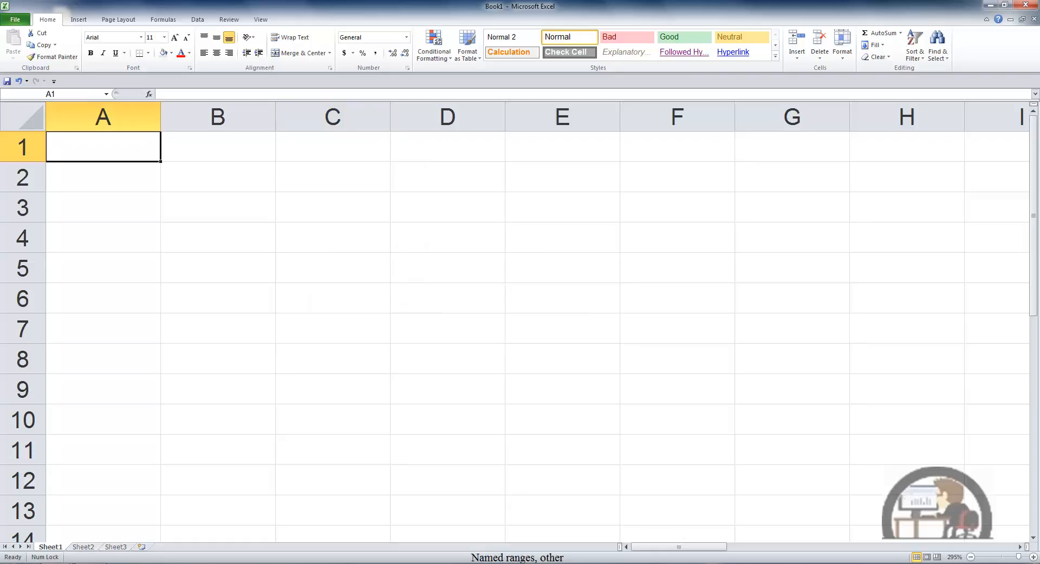
Step: Use Go To to jump from cell A1 to the named range NewRange
{"action": "key", "text": "F5"}
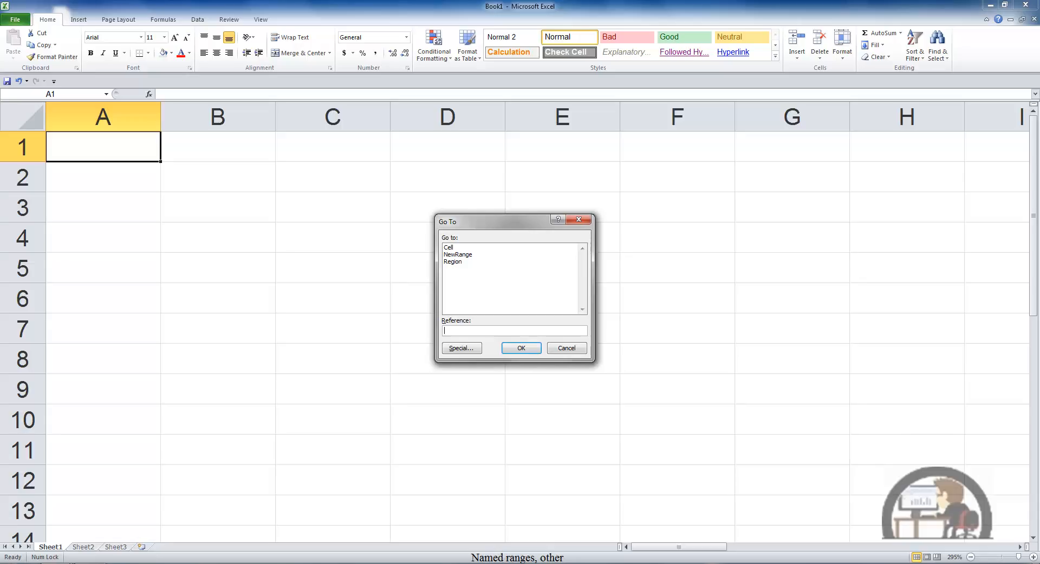
{"action": "left_click", "coordinate": [470, 253]}
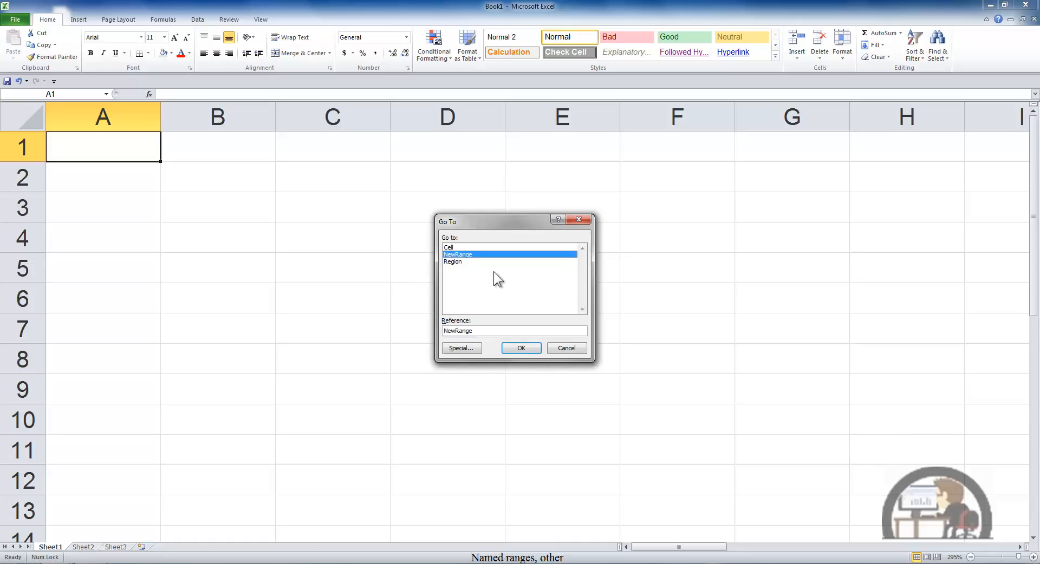
{"action": "left_click", "coordinate": [518, 350]}
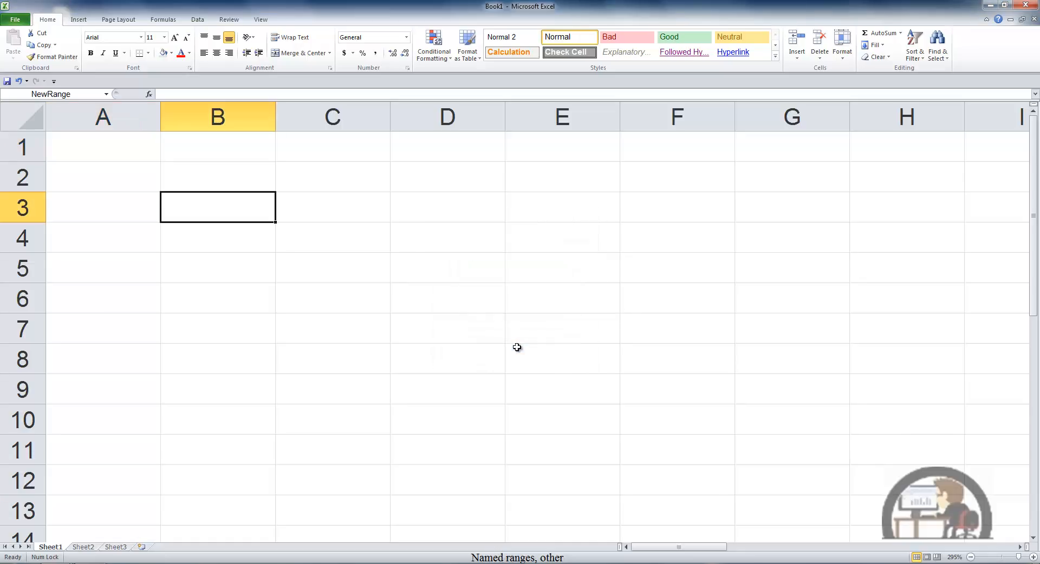
Step: Use Go To to select the named range Region, and repeat the jump to Region once more
{"action": "key", "text": "F5"}
{"action": "left_click", "coordinate": [459, 268]}
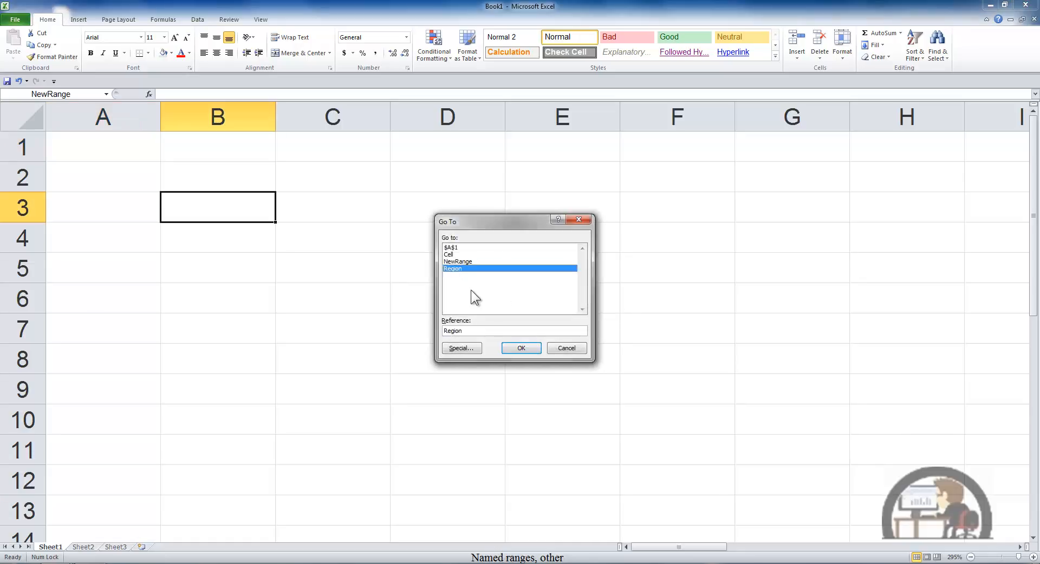
{"action": "left_click", "coordinate": [518, 348]}
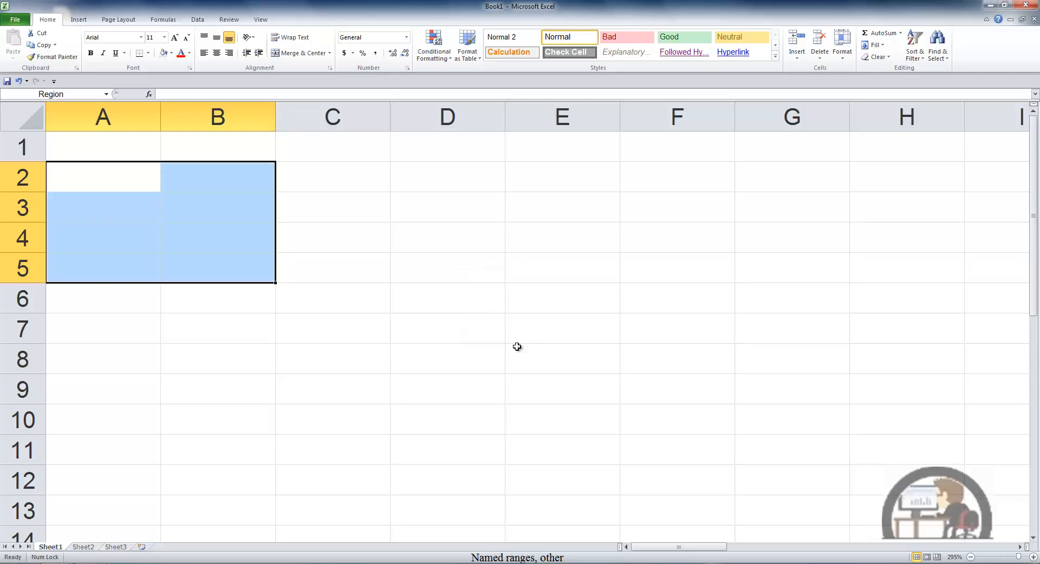
{"action": "key", "text": "F5"}
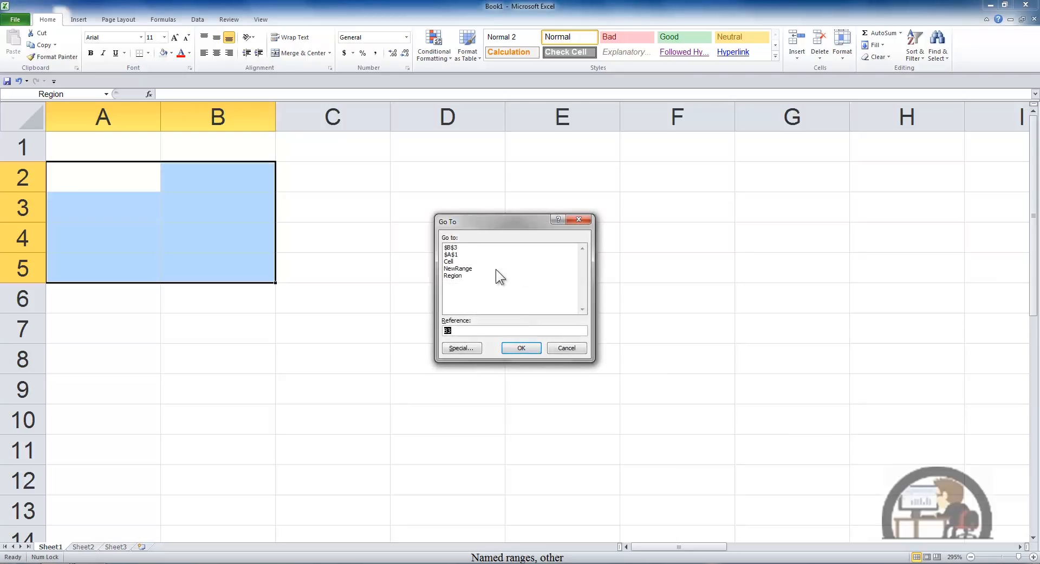
{"action": "left_click", "coordinate": [453, 276]}
{"action": "left_click", "coordinate": [512, 348]}
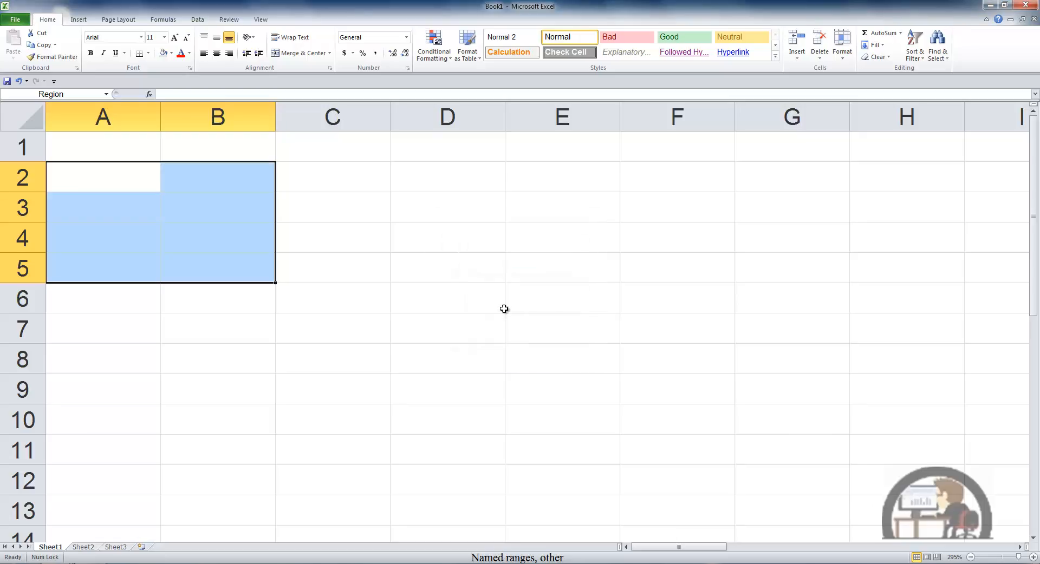